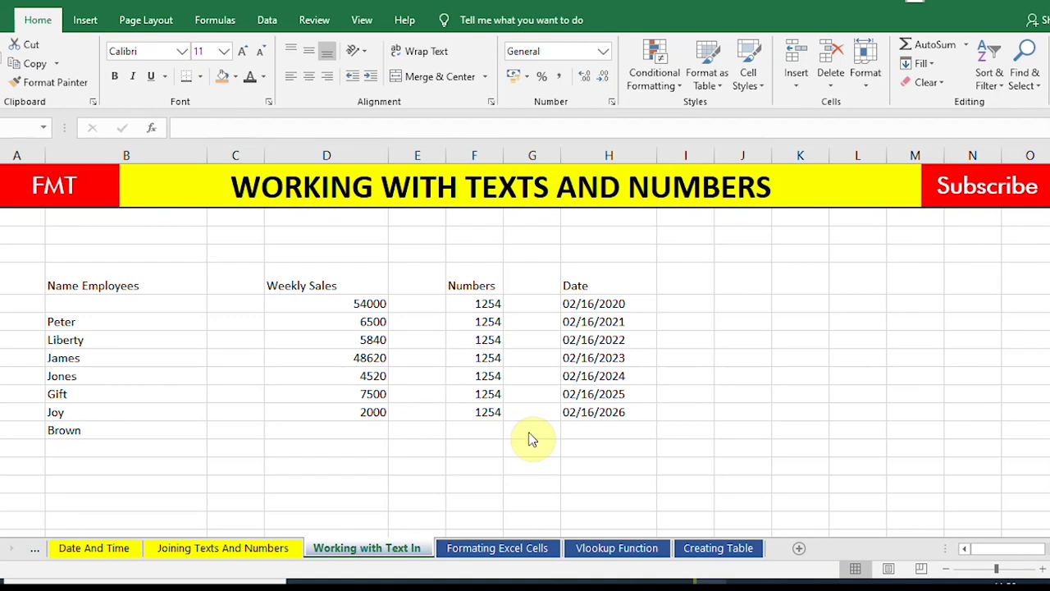
Review the sheet's column headings: Name Employees, Weekly Sales, Numbers and Date
{"action": "left_click", "coordinate": [128, 288]}
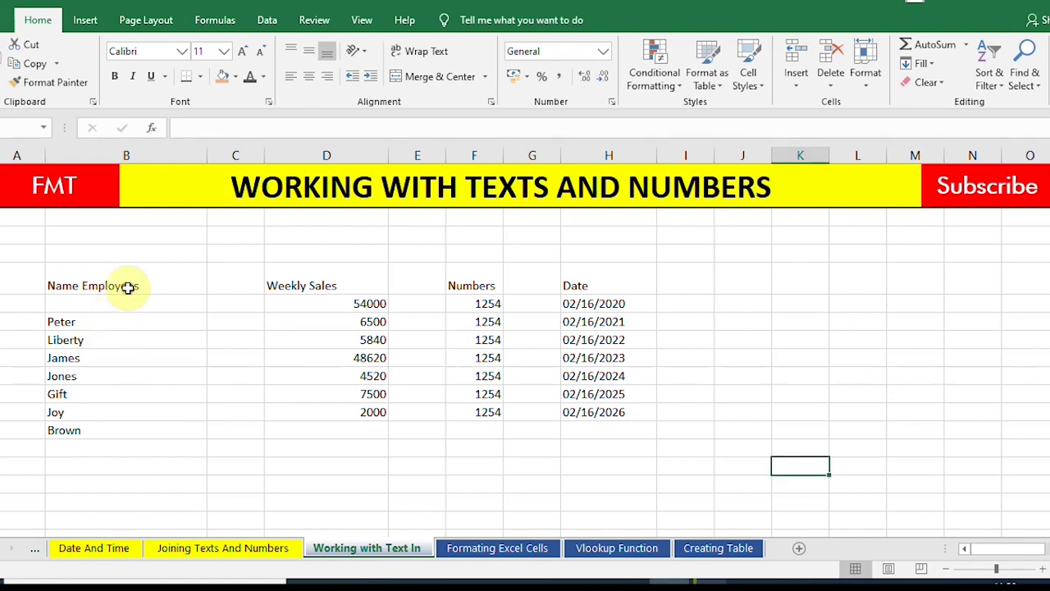
{"action": "left_click", "coordinate": [109, 285]}
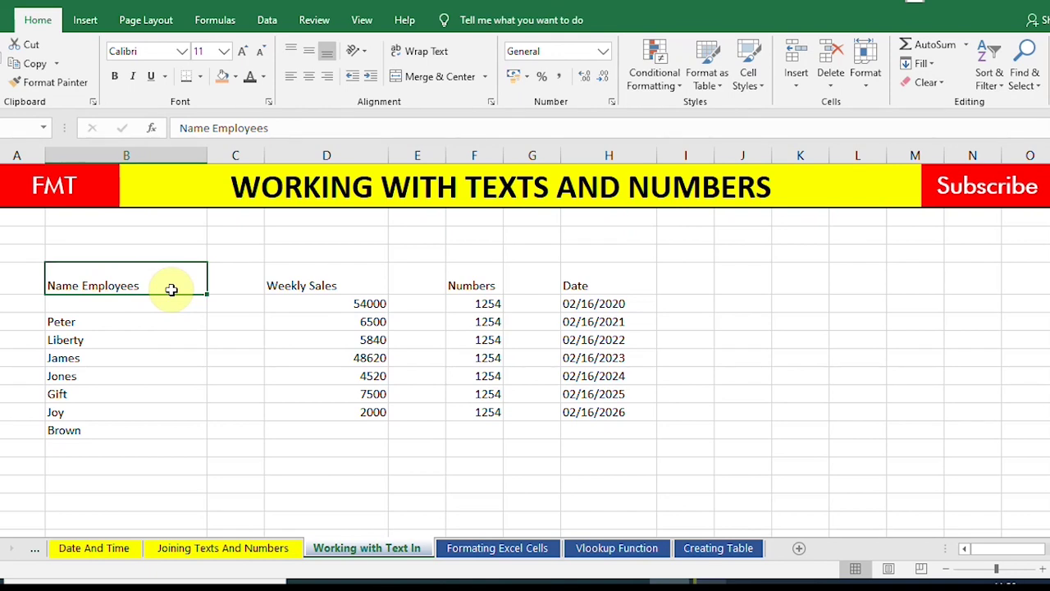
{"action": "left_click", "coordinate": [332, 277]}
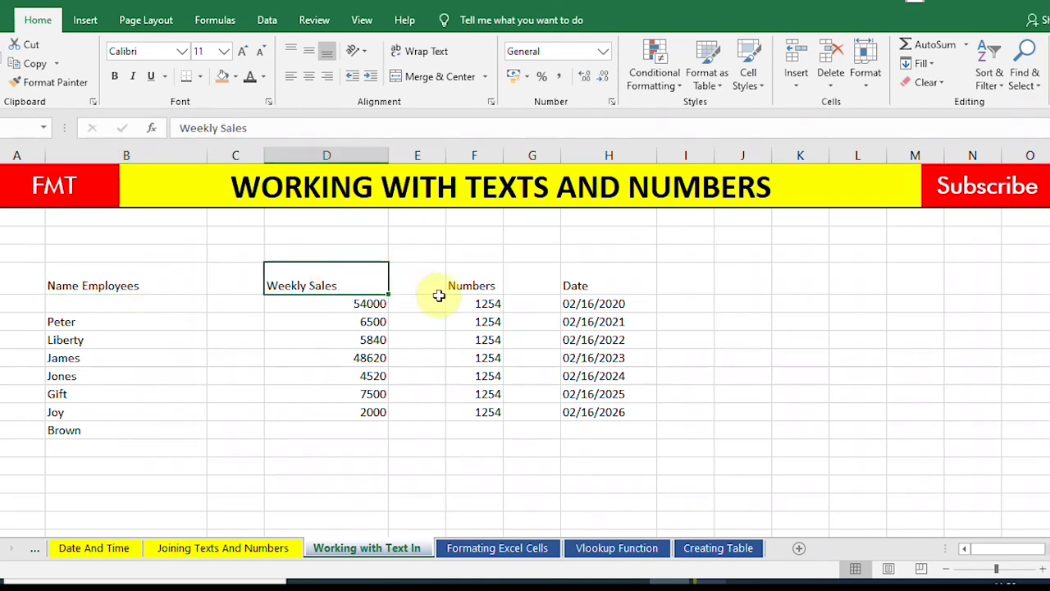
{"action": "left_click", "coordinate": [465, 286]}
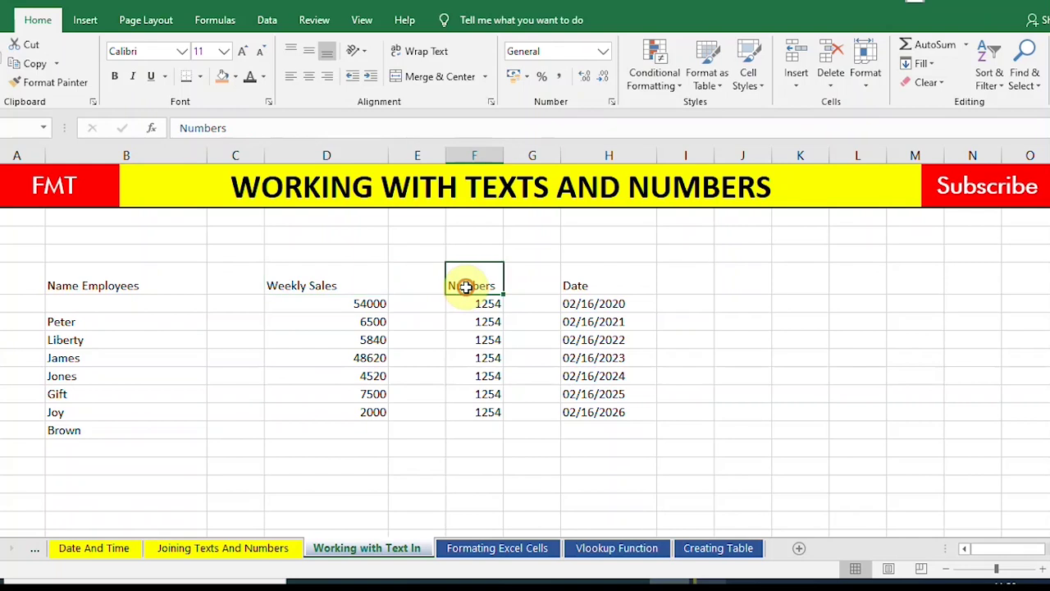
{"action": "left_click", "coordinate": [580, 289]}
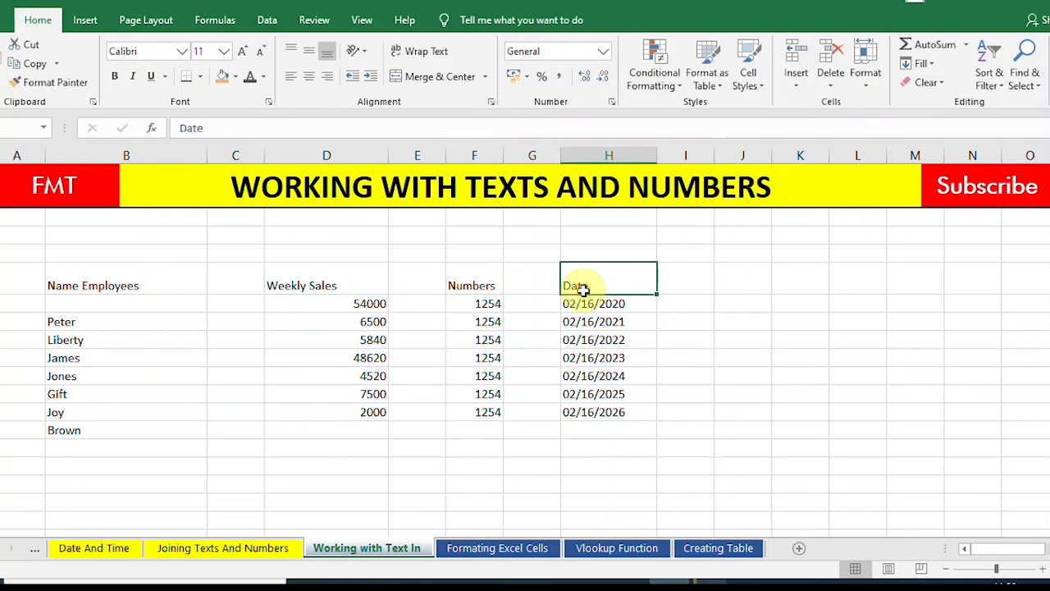
{"action": "left_click", "coordinate": [129, 286]}
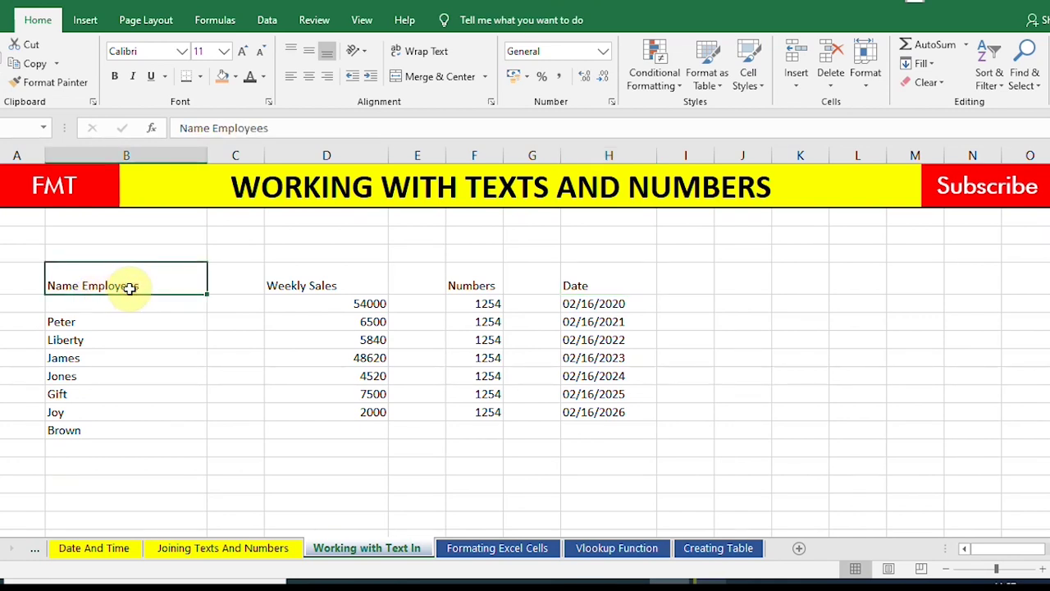
Find the first listed employee's name in the sheet with the Find command, and close the search
{"action": "left_click", "coordinate": [232, 391]}
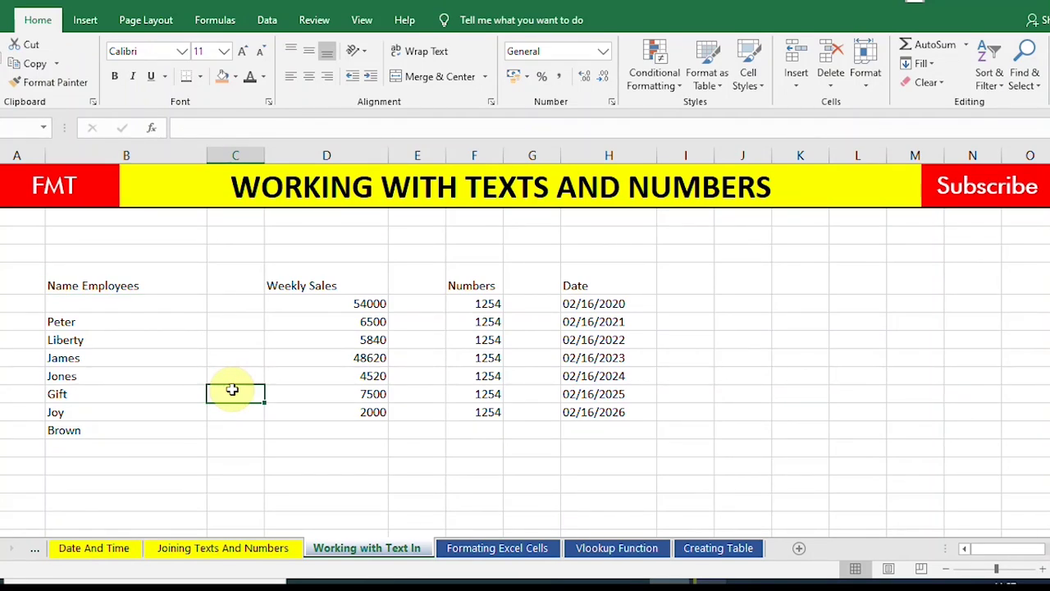
{"action": "key", "text": "ctrl+f"}
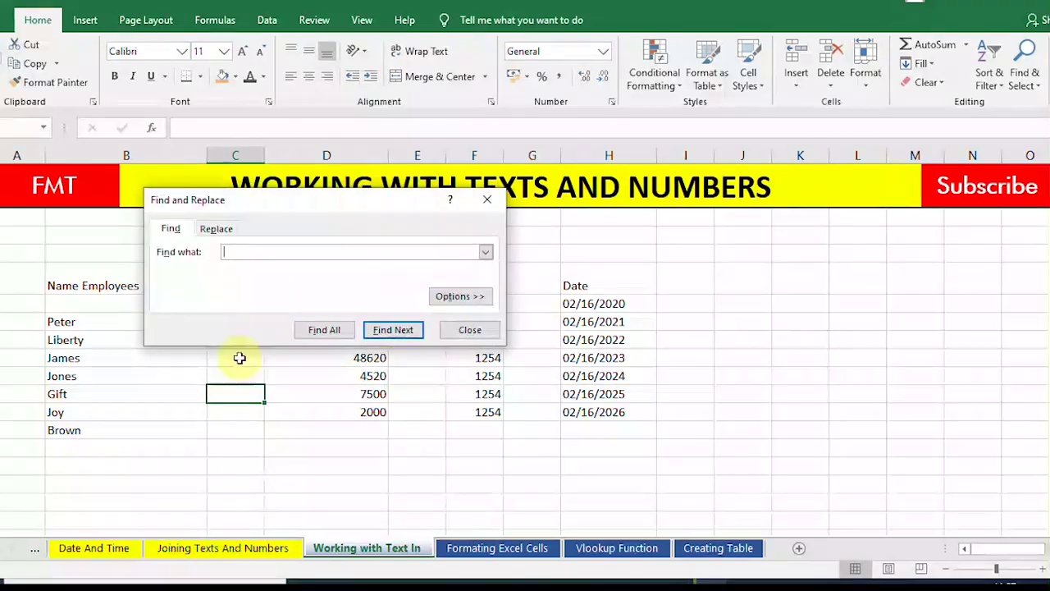
{"action": "left_click", "coordinate": [298, 251]}
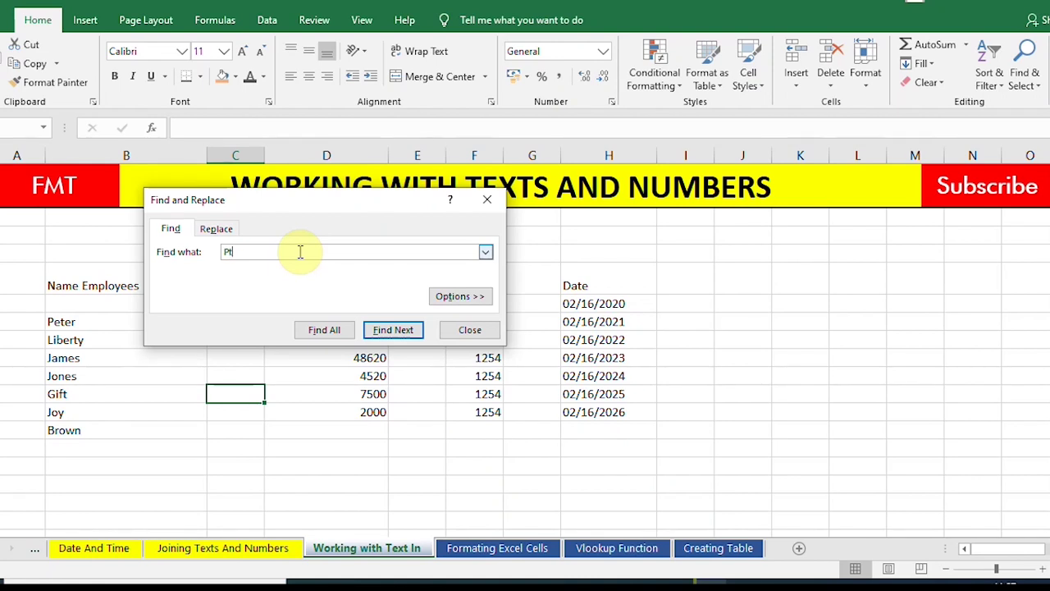
{"action": "type", "text": "Peter"}
{"action": "left_click", "coordinate": [389, 330]}
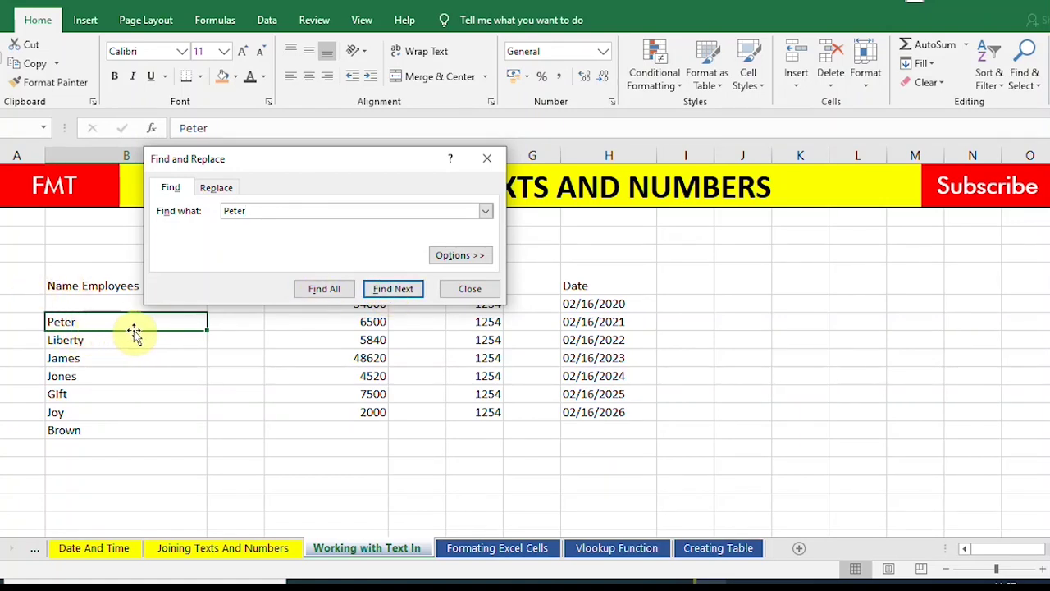
{"action": "left_click", "coordinate": [492, 164]}
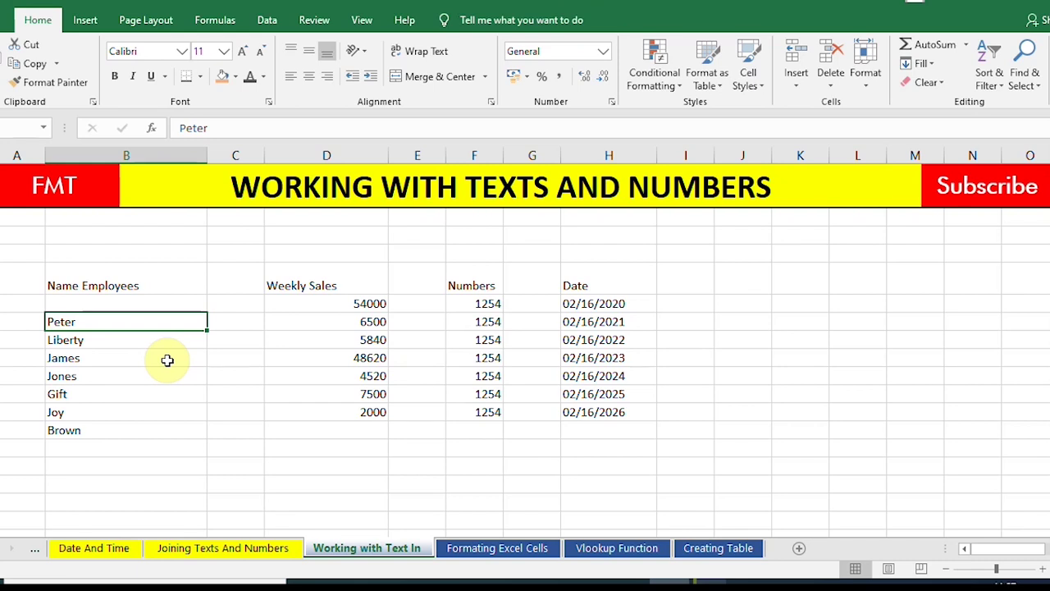
{"action": "left_click", "coordinate": [18, 302]}
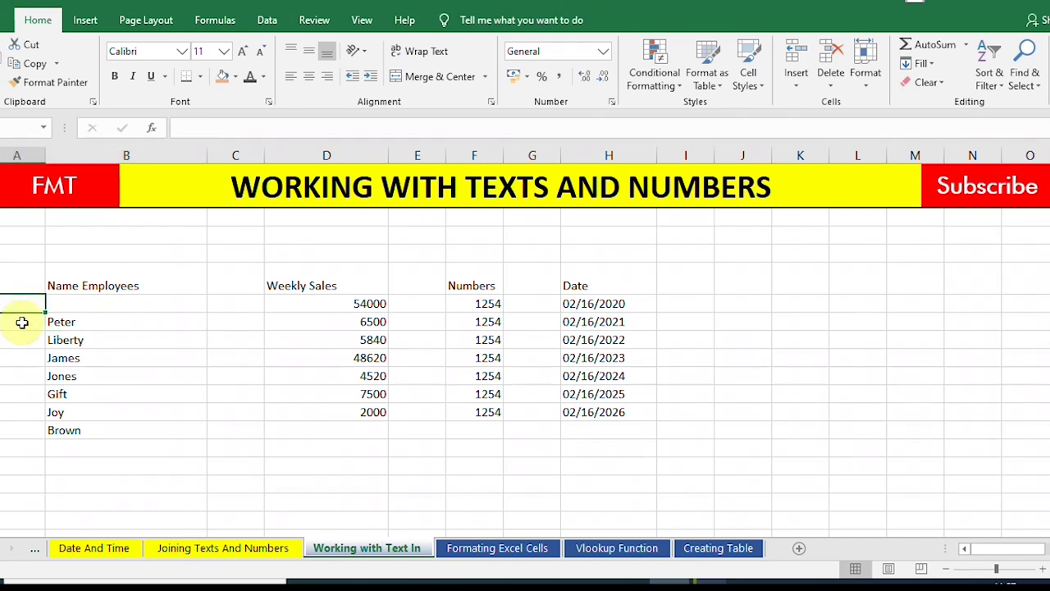
{"action": "left_click", "coordinate": [22, 323]}
{"action": "left_click", "coordinate": [115, 330]}
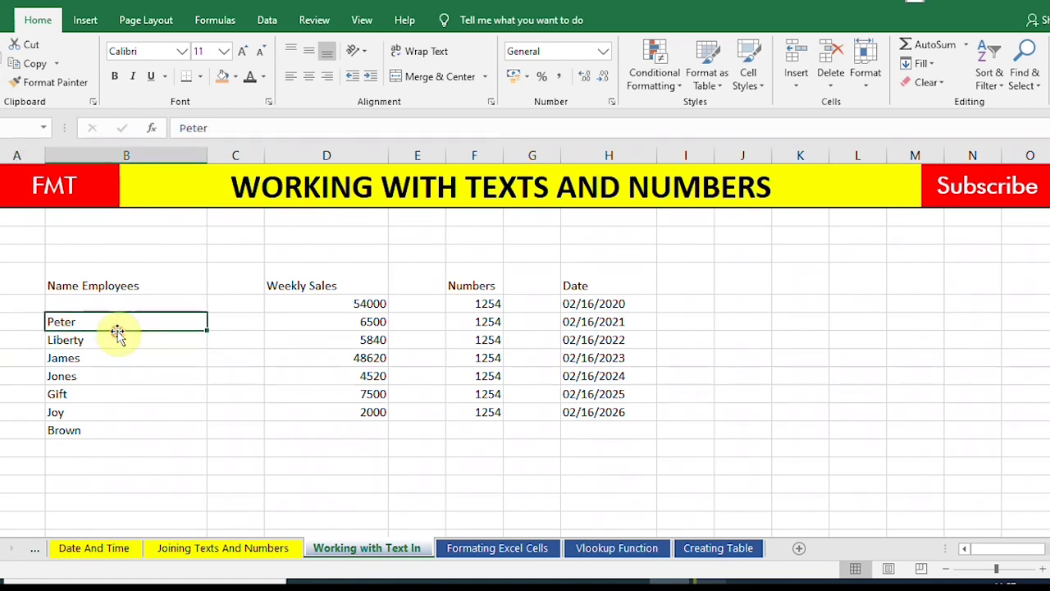
{"action": "left_click", "coordinate": [118, 331]}
Search the sheet for the name of the employee listed fifth under Name Employees, and close the search
{"action": "key", "text": "ctrl+f"}
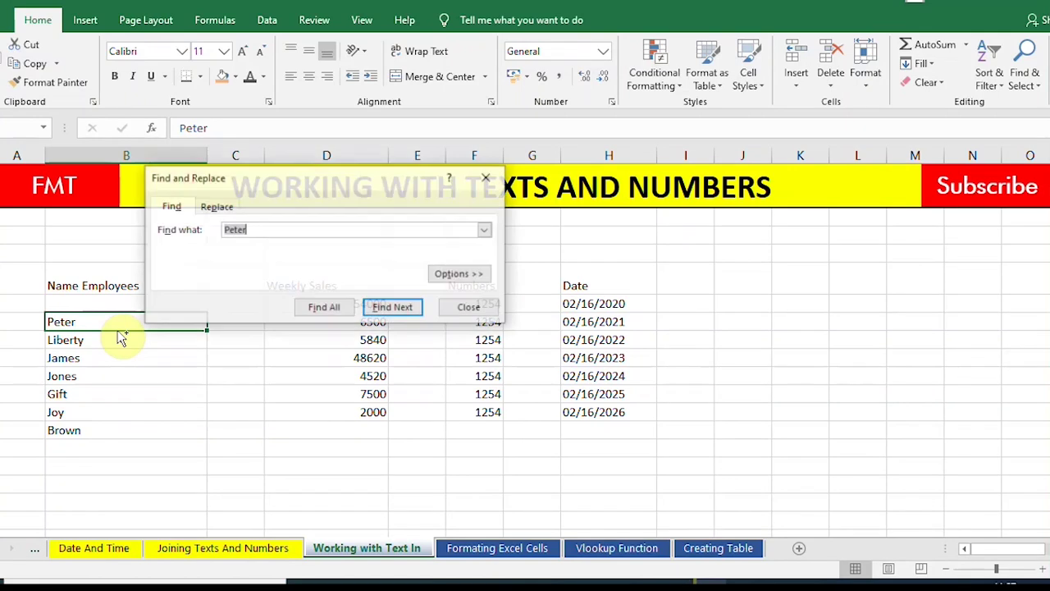
{"action": "key", "text": "BackSpace"}
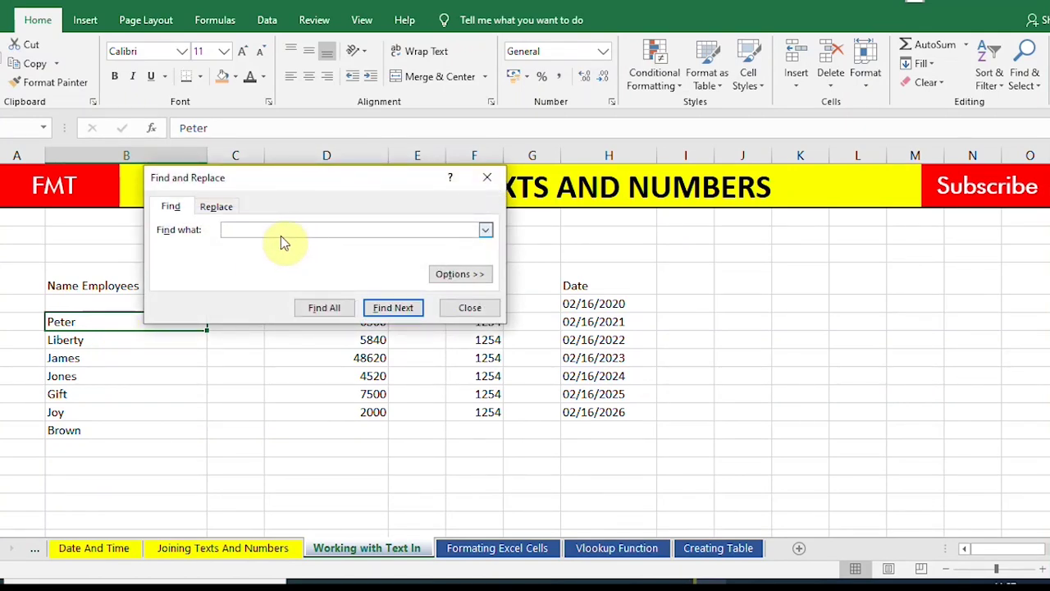
{"action": "type", "text": "Gift"}
{"action": "left_click", "coordinate": [394, 307]}
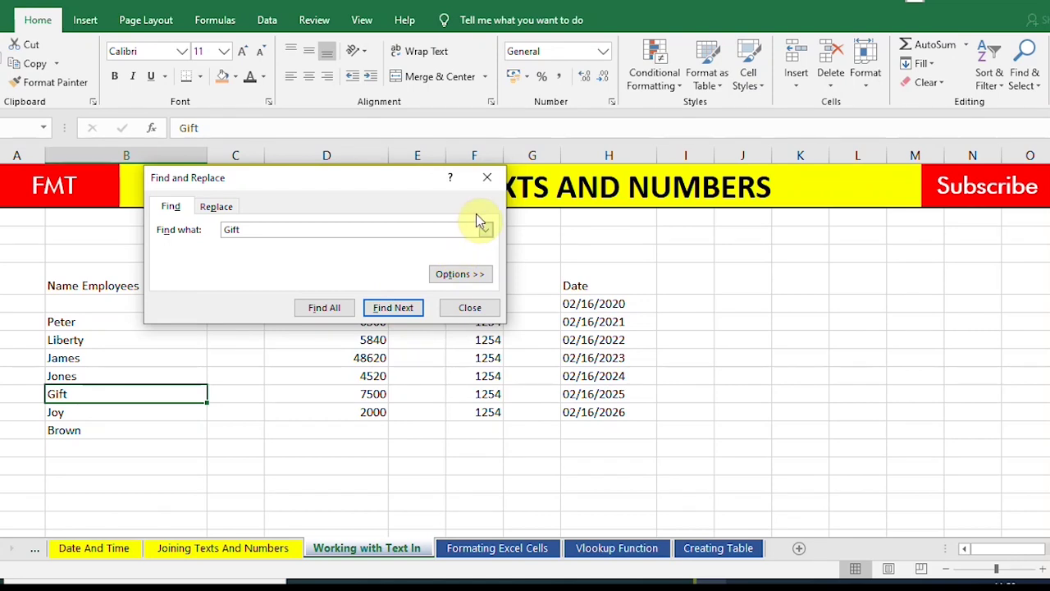
{"action": "left_click", "coordinate": [487, 179]}
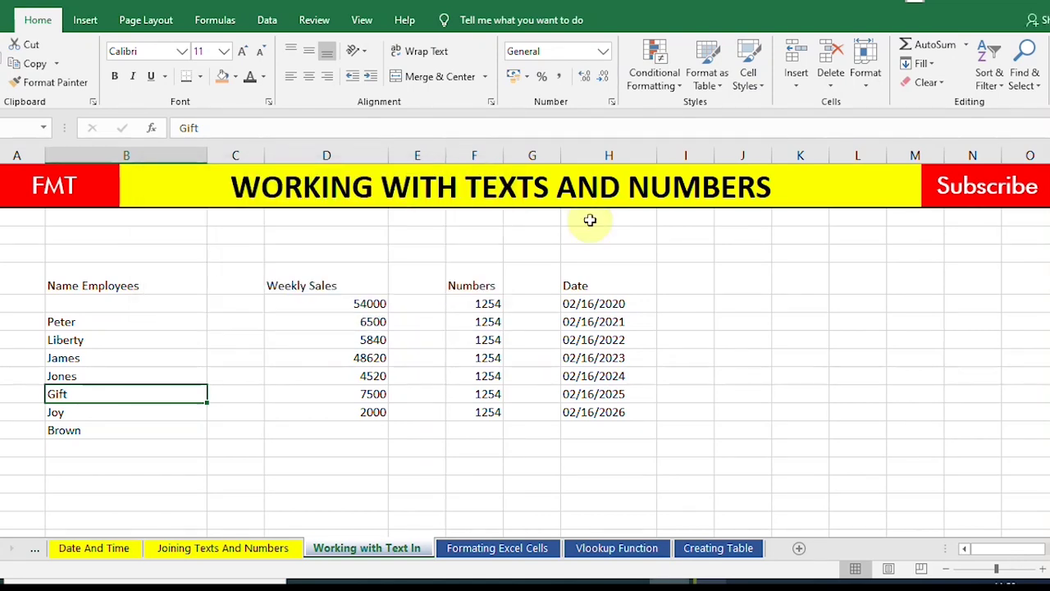
{"action": "left_click", "coordinate": [702, 328]}
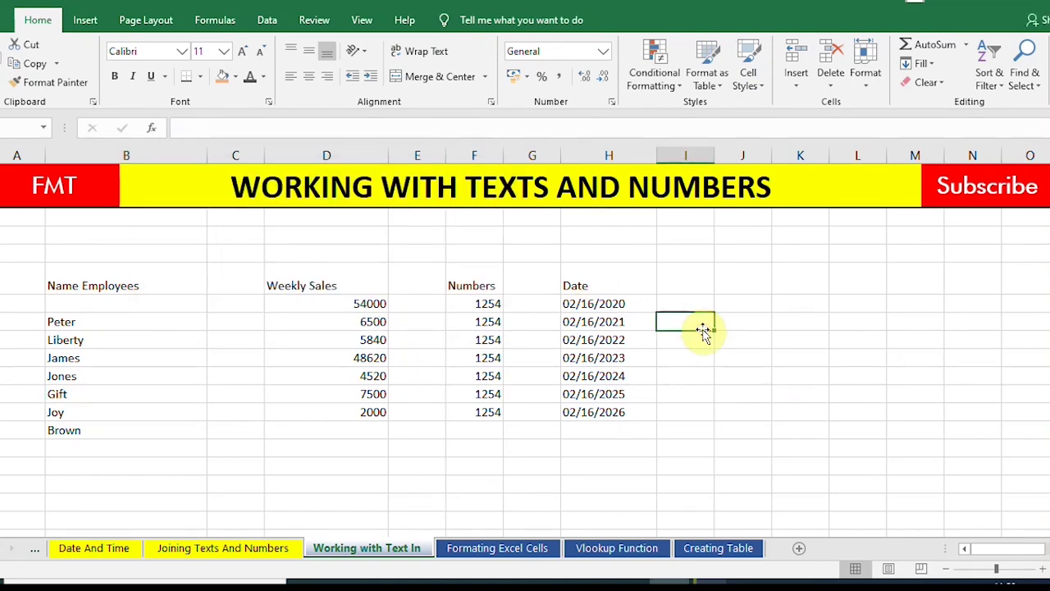
Use Find and Replace to substitute a different first name for the fifth listed employee's name, and close the dialog
{"action": "left_click", "coordinate": [130, 390]}
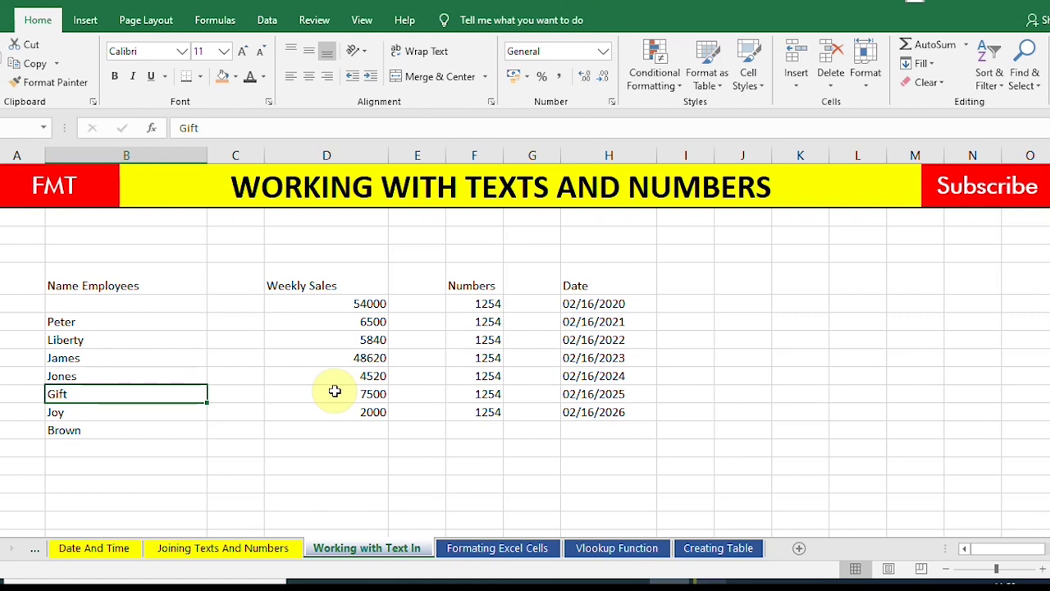
{"action": "key", "text": "ctrl+h"}
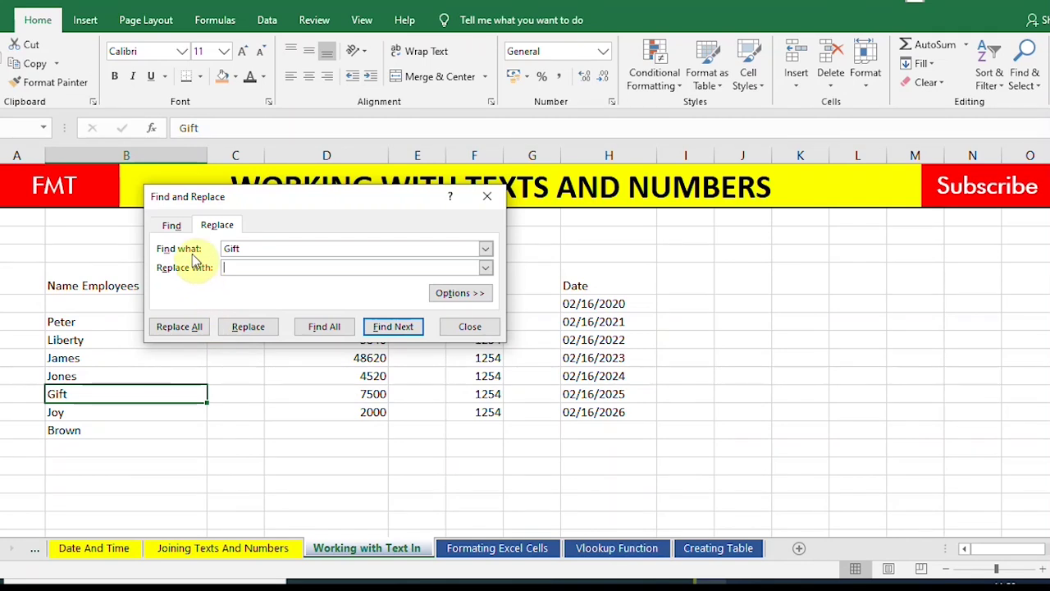
{"action": "left_click", "coordinate": [243, 269]}
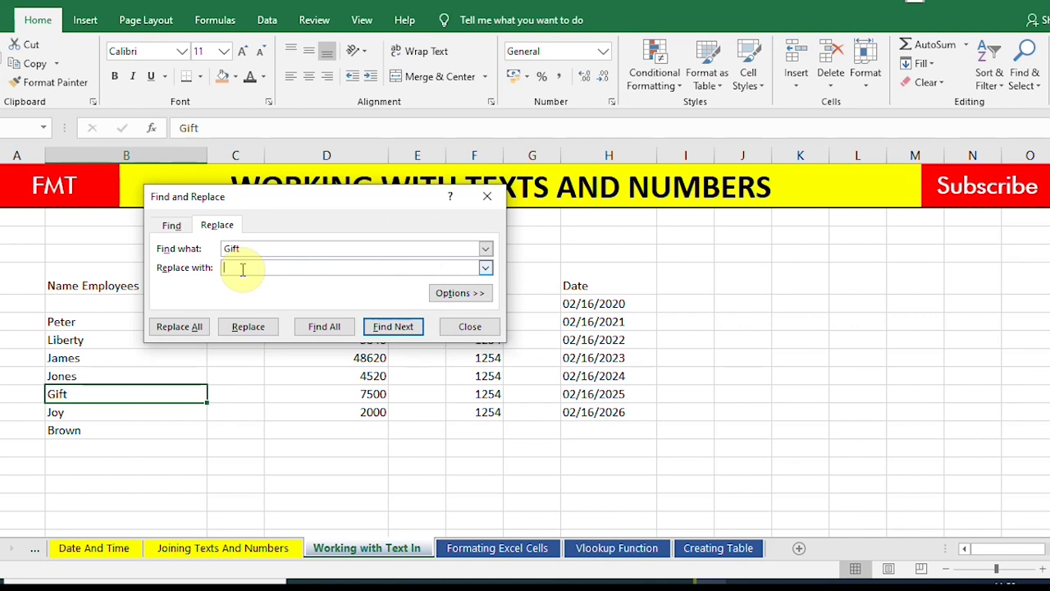
{"action": "type", "text": "lessing"}
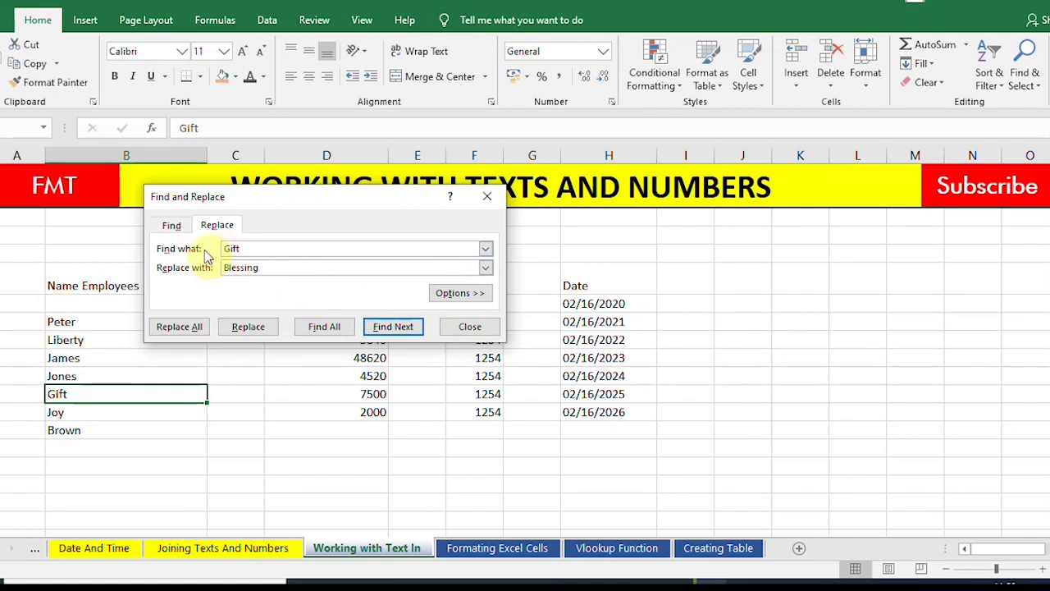
{"action": "left_click", "coordinate": [380, 328]}
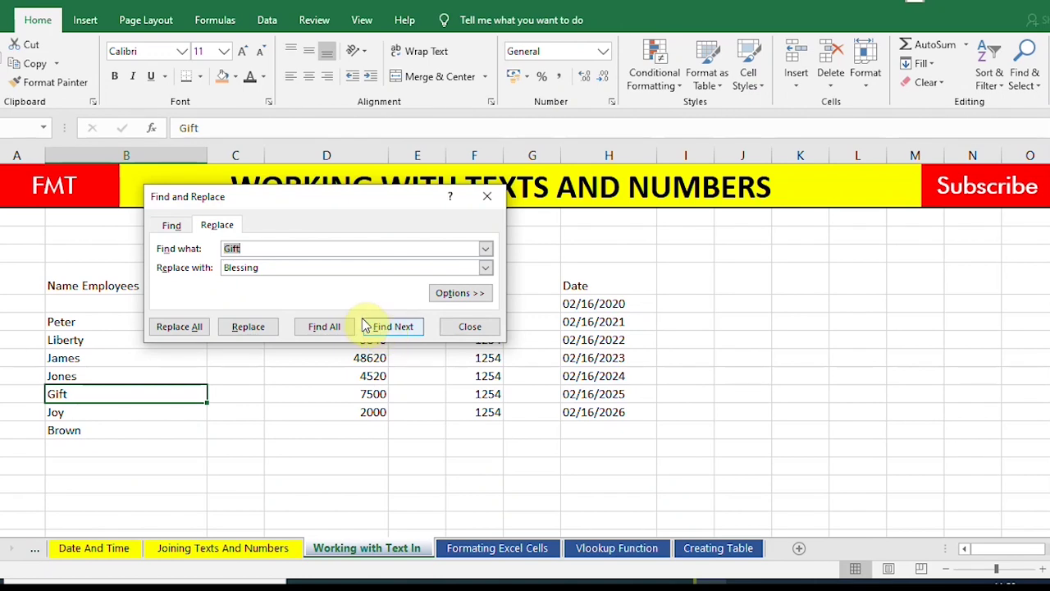
{"action": "left_click", "coordinate": [394, 322]}
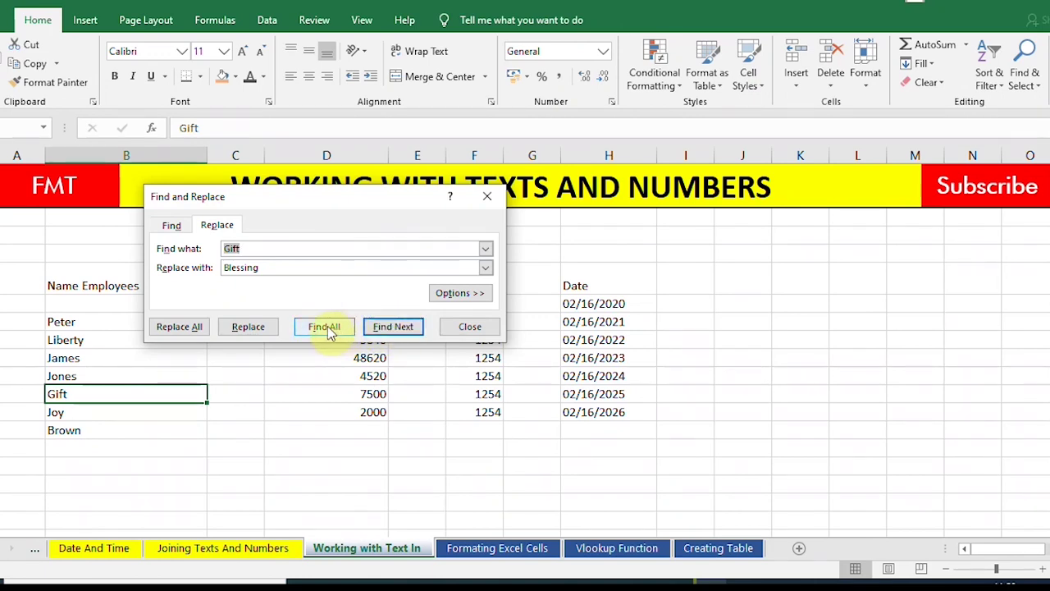
{"action": "left_click", "coordinate": [243, 328]}
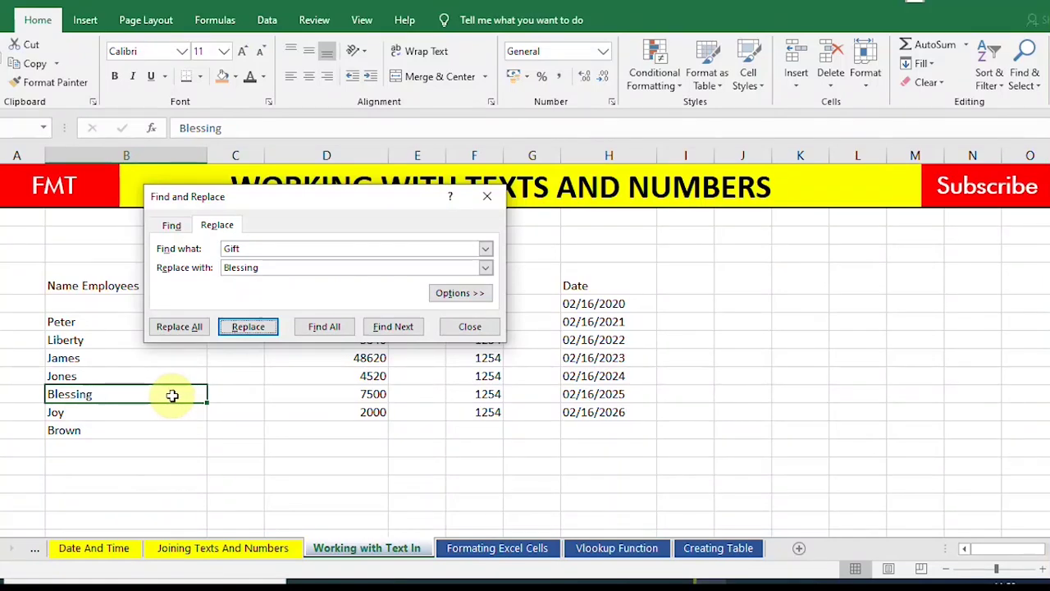
{"action": "left_click", "coordinate": [501, 200]}
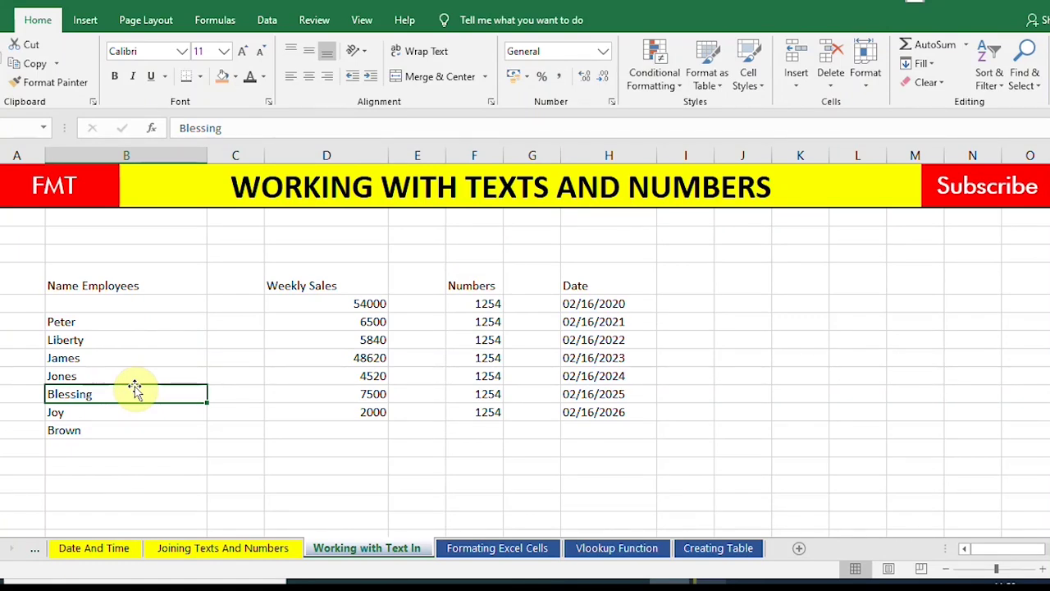
Jump to cell C255 using the Go To command
{"action": "left_click", "coordinate": [1032, 89]}
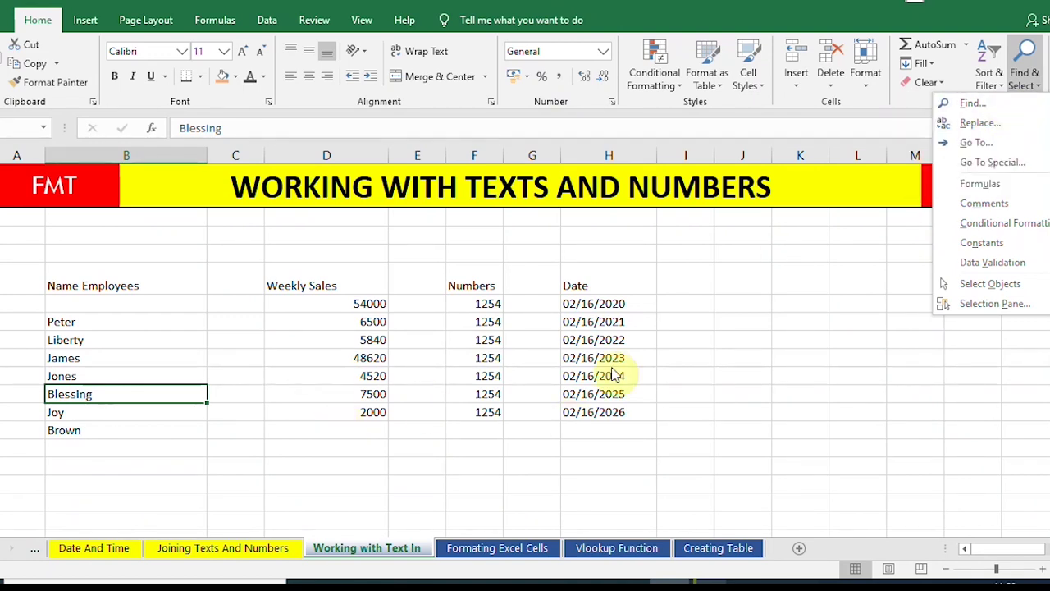
{"action": "left_click", "coordinate": [974, 143]}
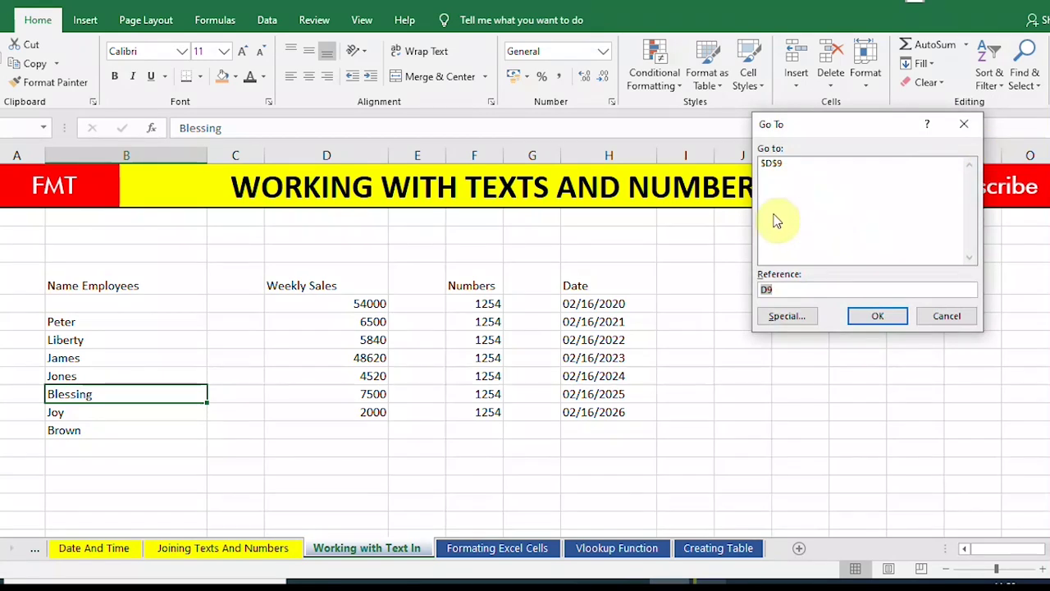
{"action": "left_click", "coordinate": [785, 287]}
{"action": "key", "text": "BackSpace"}
{"action": "key", "text": "BackSpace"}
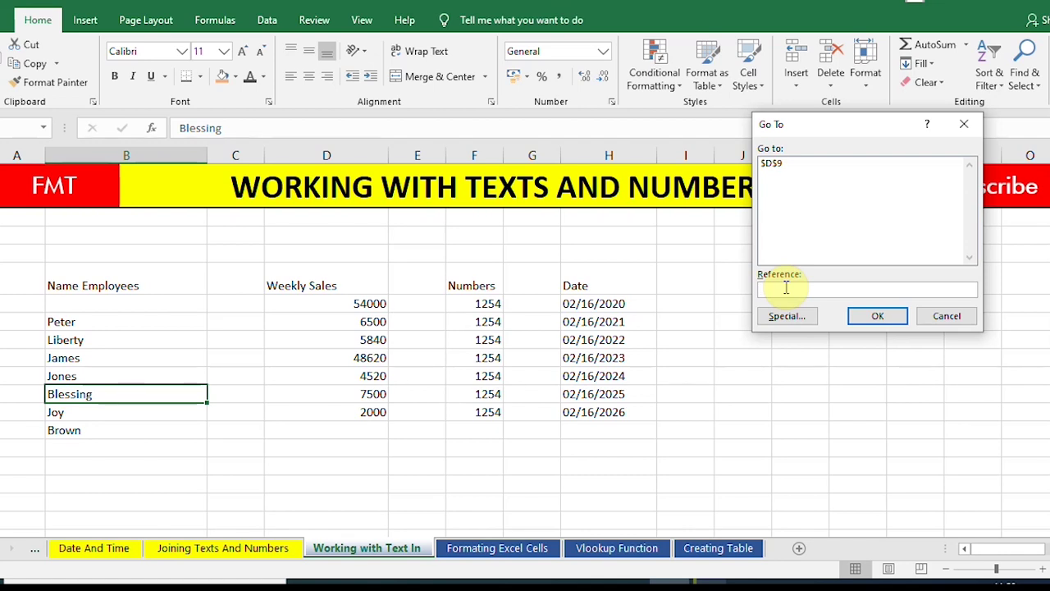
{"action": "key", "text": "BackSpace"}
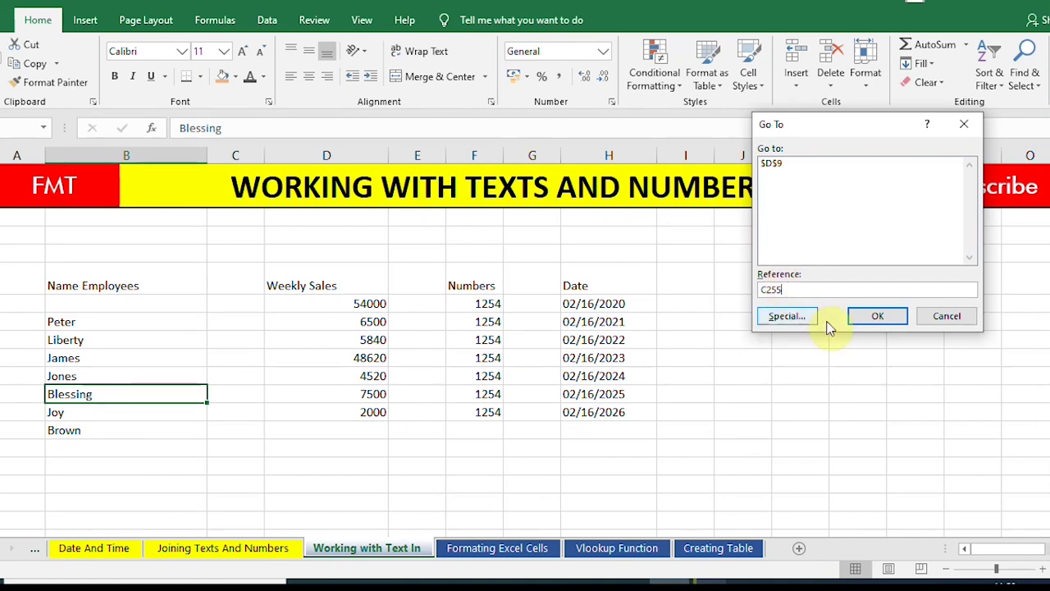
{"action": "left_click", "coordinate": [869, 320]}
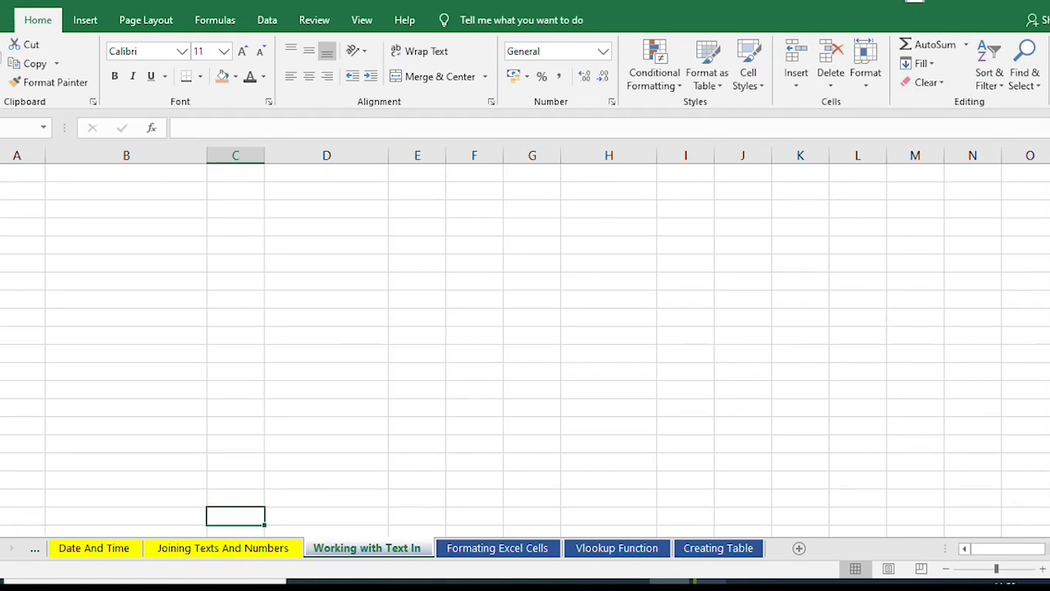
{"action": "left_click", "coordinate": [0, 516]}
{"action": "left_click", "coordinate": [230, 511]}
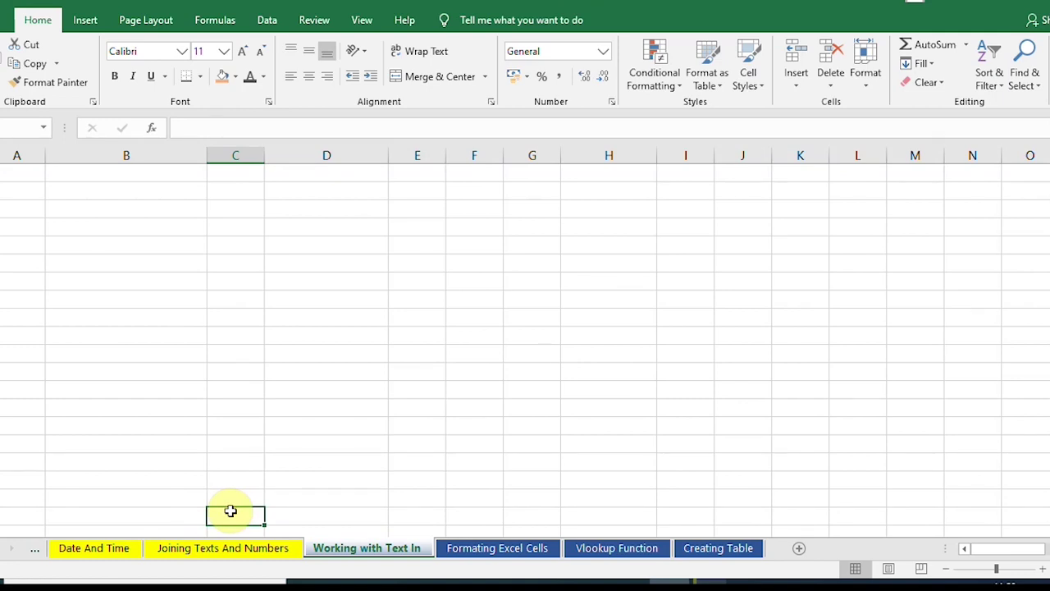
Return to the start of the sheet and select the 02/16/2025 cell in the Date column
{"action": "key", "text": "ctrl+Home"}
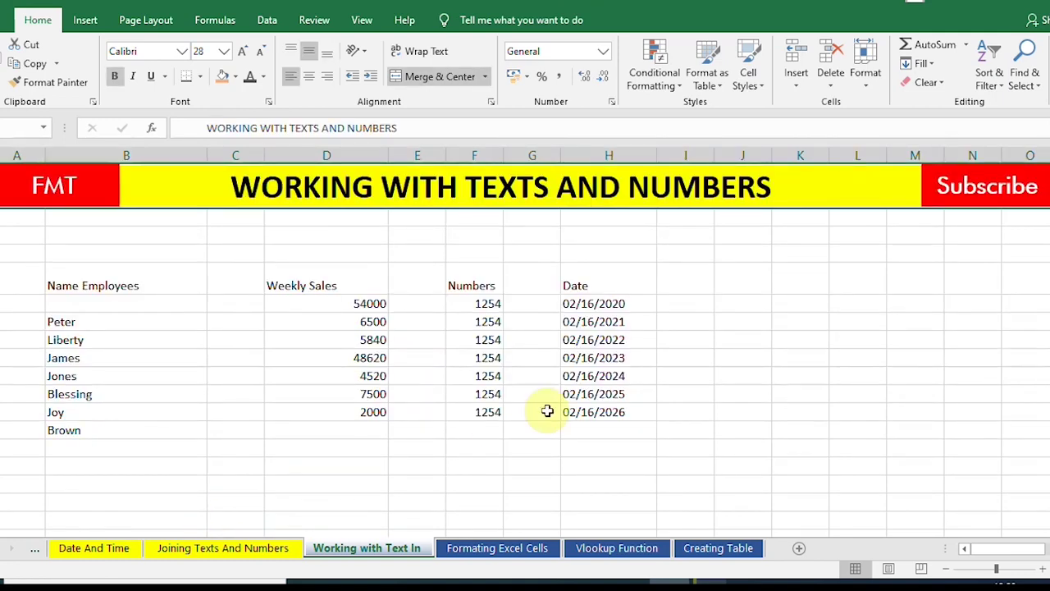
{"action": "left_click", "coordinate": [517, 395]}
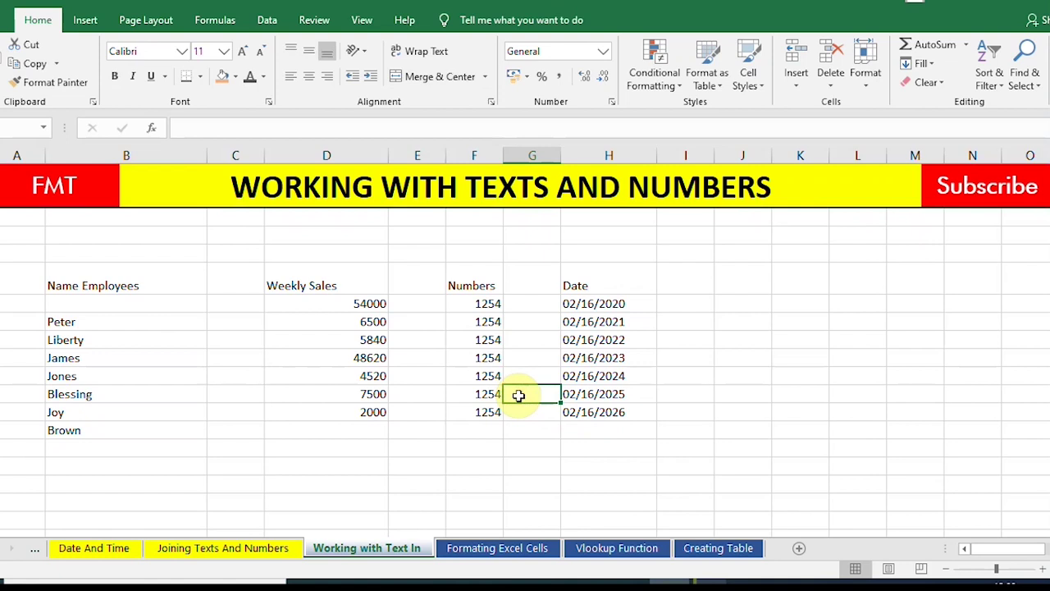
{"action": "left_click", "coordinate": [581, 393]}
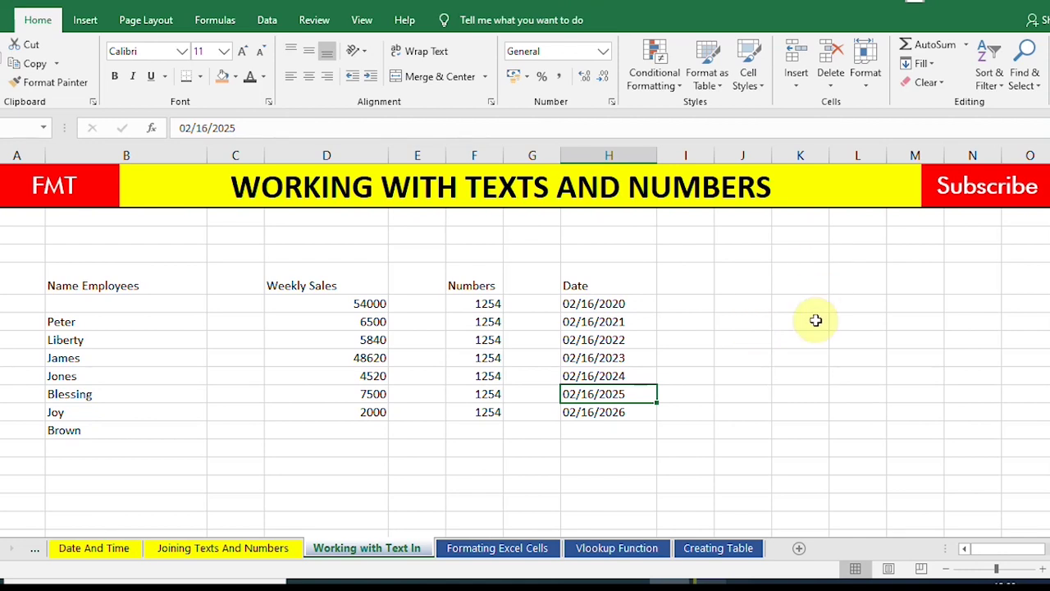
Use Go To Special to select all blank cells on the sheet
{"action": "left_click", "coordinate": [1033, 82]}
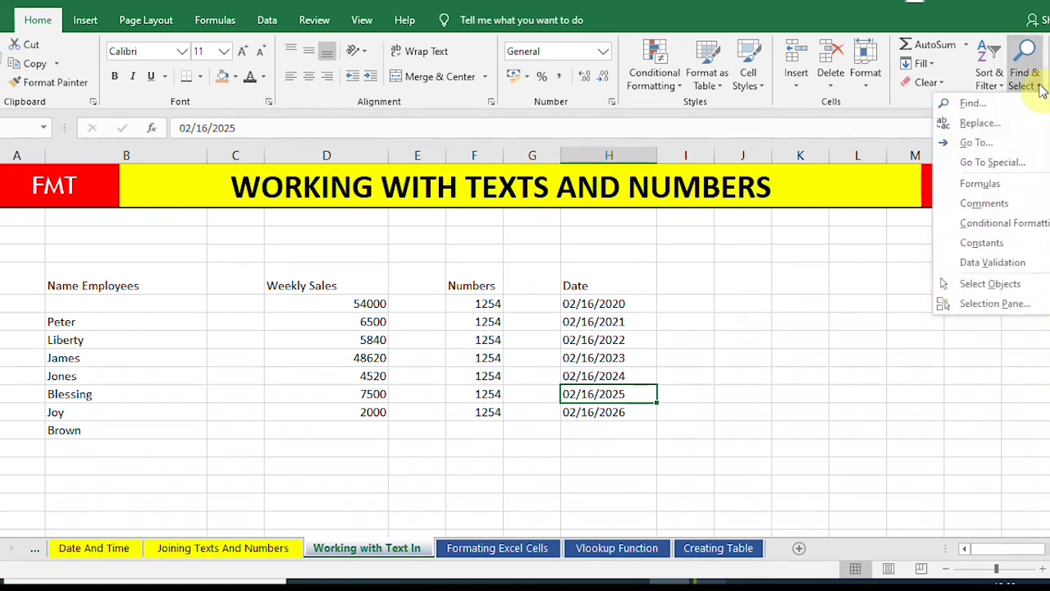
{"action": "left_click", "coordinate": [995, 163]}
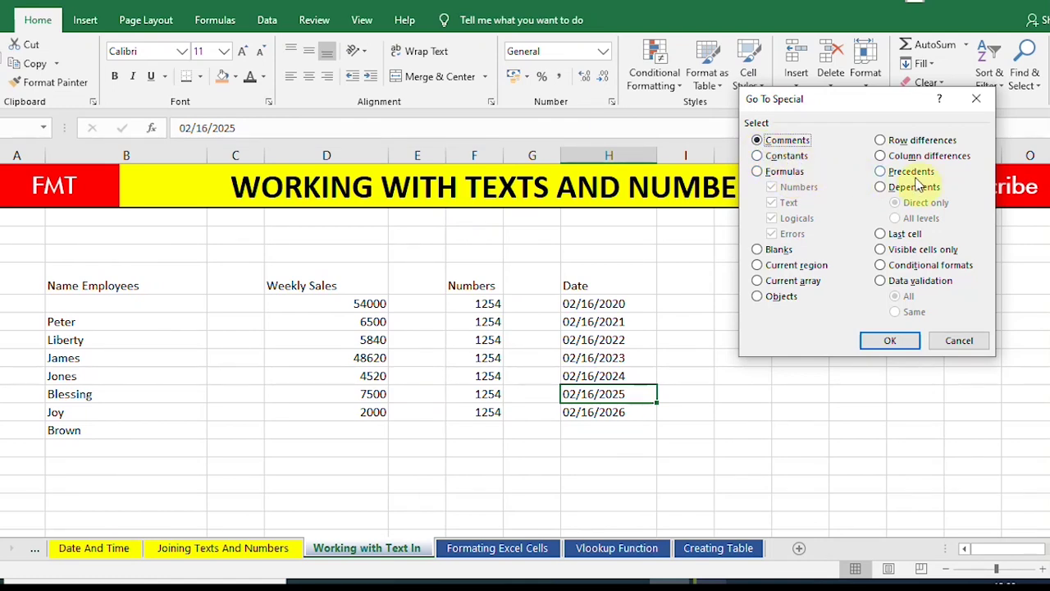
{"action": "left_click", "coordinate": [757, 172]}
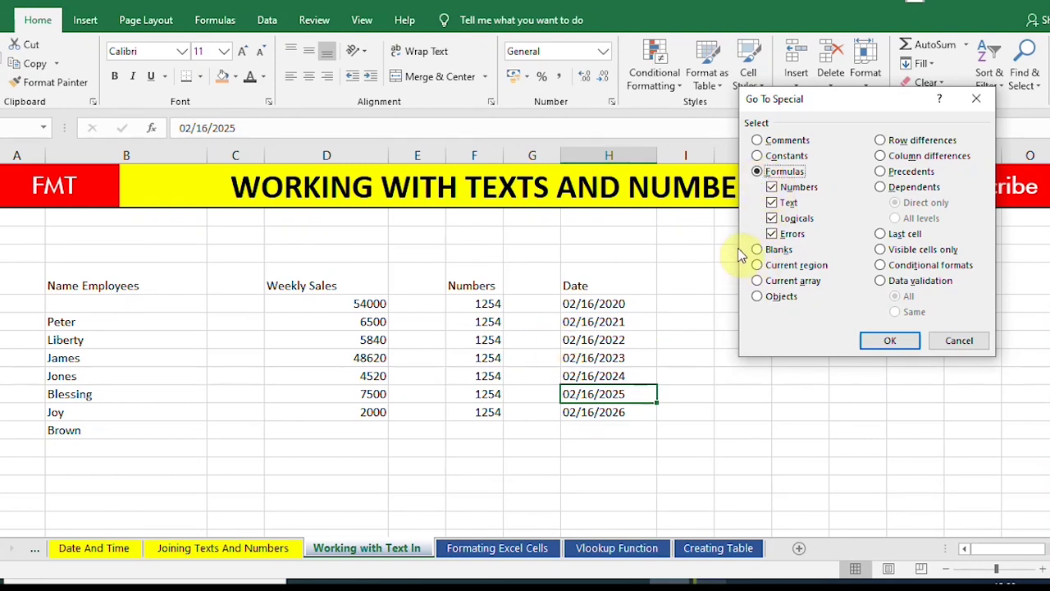
{"action": "left_click", "coordinate": [756, 251]}
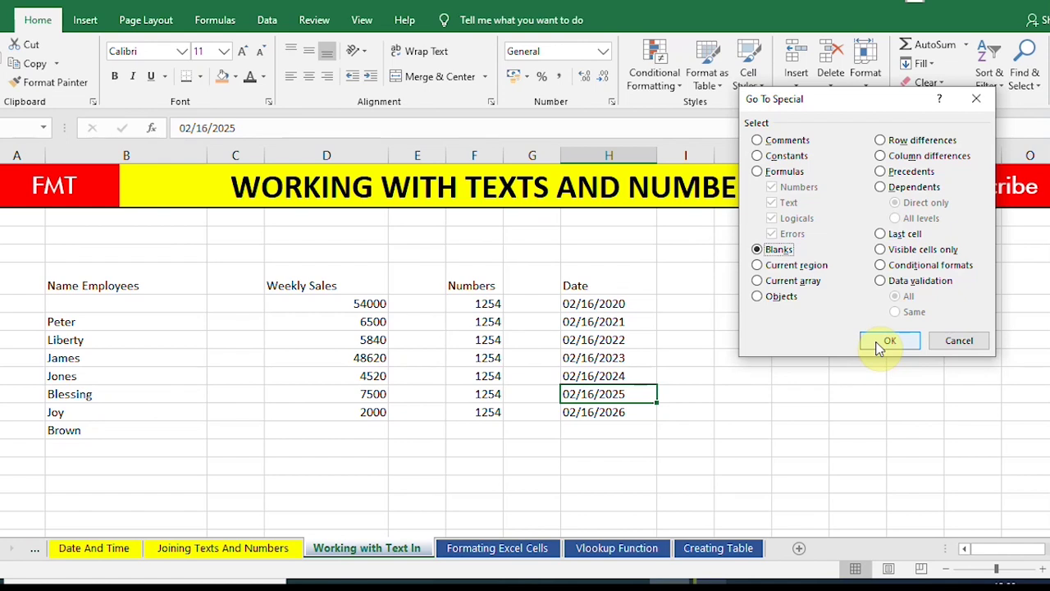
{"action": "left_click", "coordinate": [878, 343]}
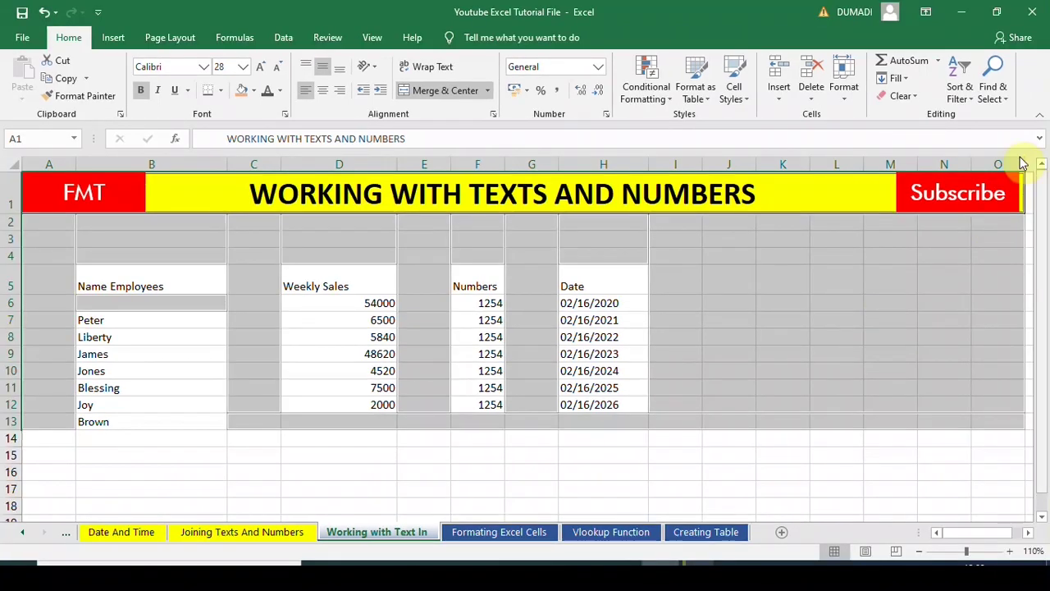
Use Go To Special to select all constants on the sheet, then clear the selection by selecting cell B4
{"action": "left_click", "coordinate": [1004, 98]}
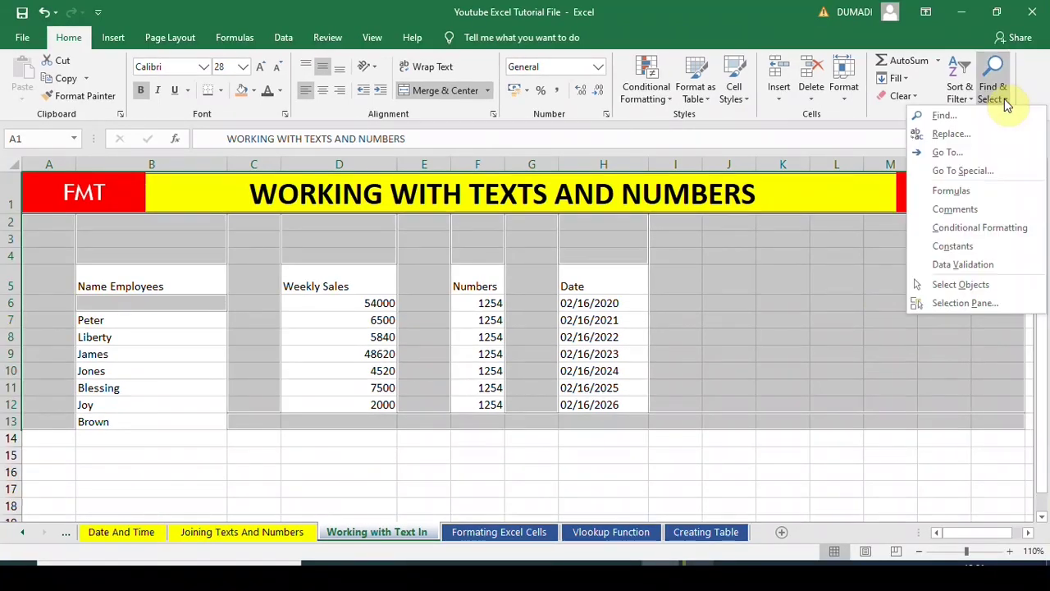
{"action": "left_click", "coordinate": [983, 174]}
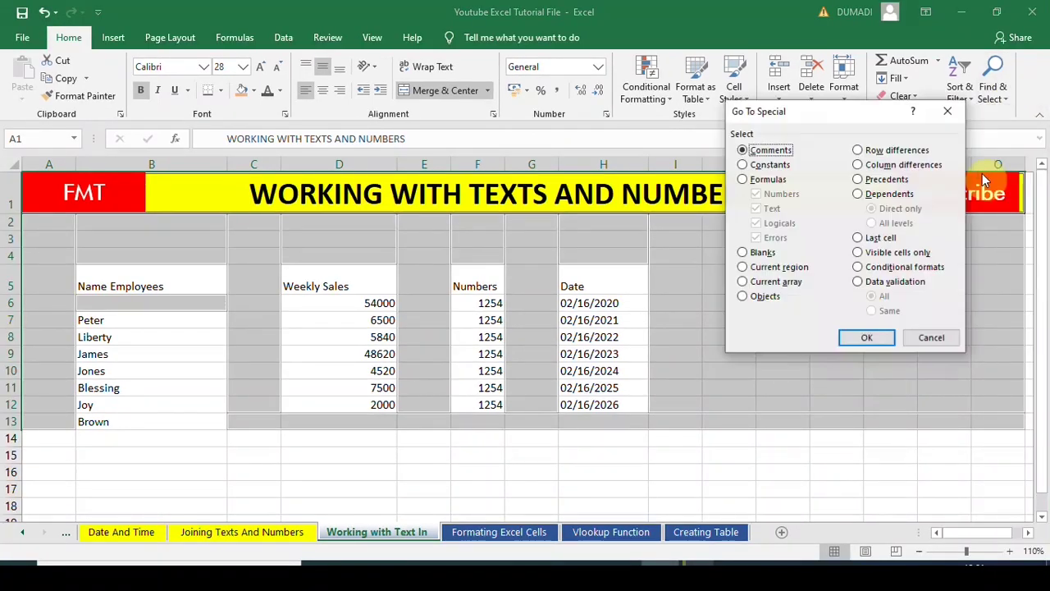
{"action": "left_click", "coordinate": [744, 165]}
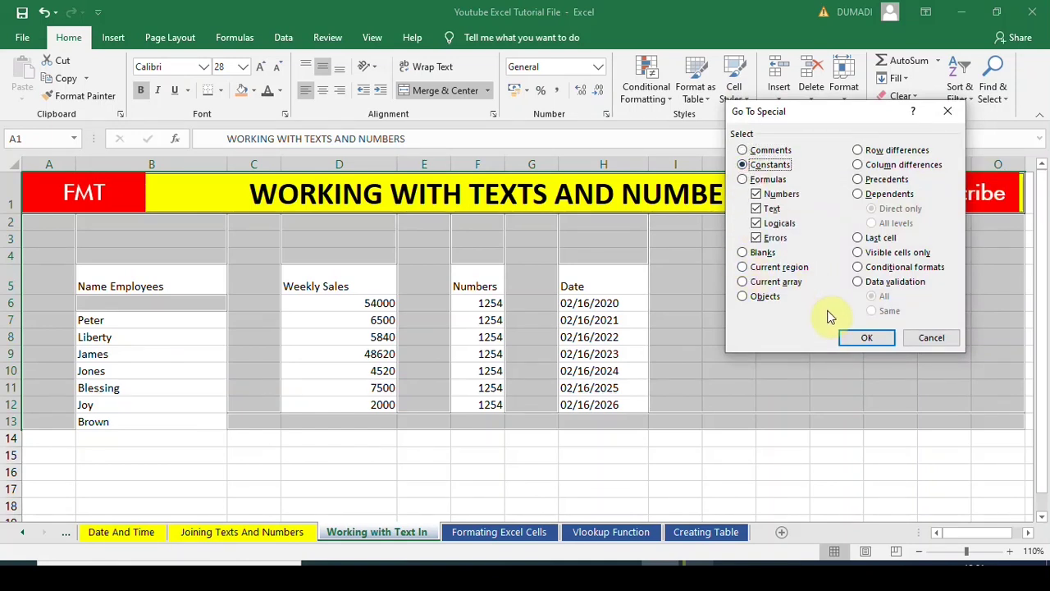
{"action": "left_click", "coordinate": [855, 336]}
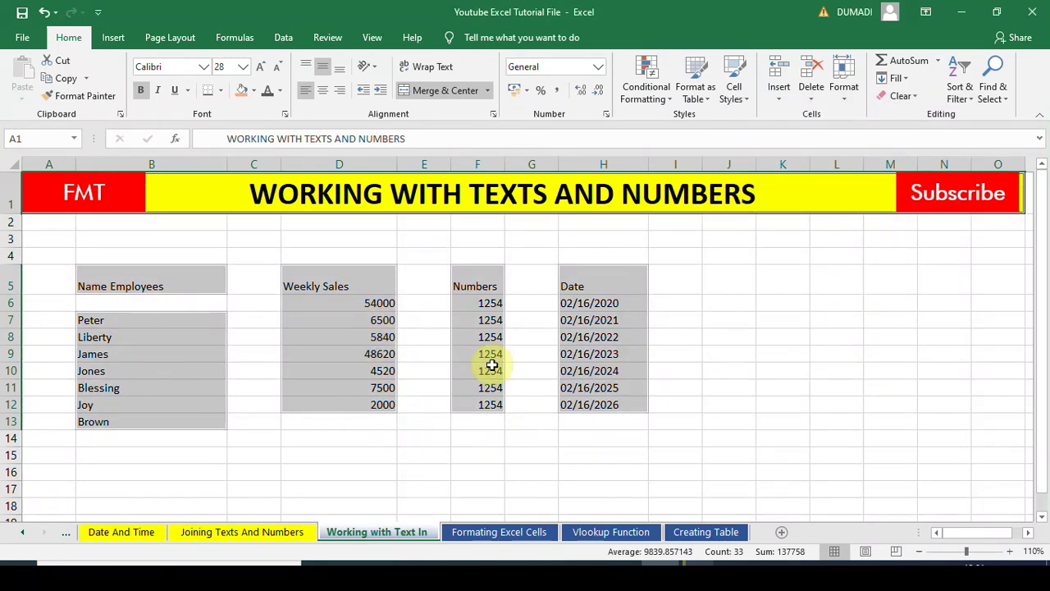
{"action": "left_click", "coordinate": [995, 91]}
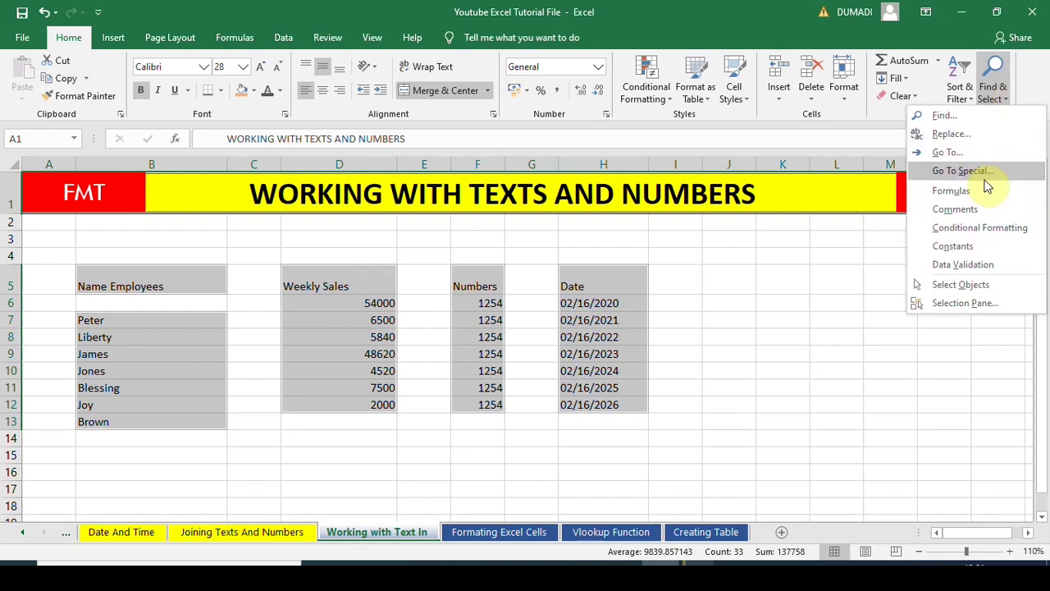
{"action": "left_click", "coordinate": [701, 309]}
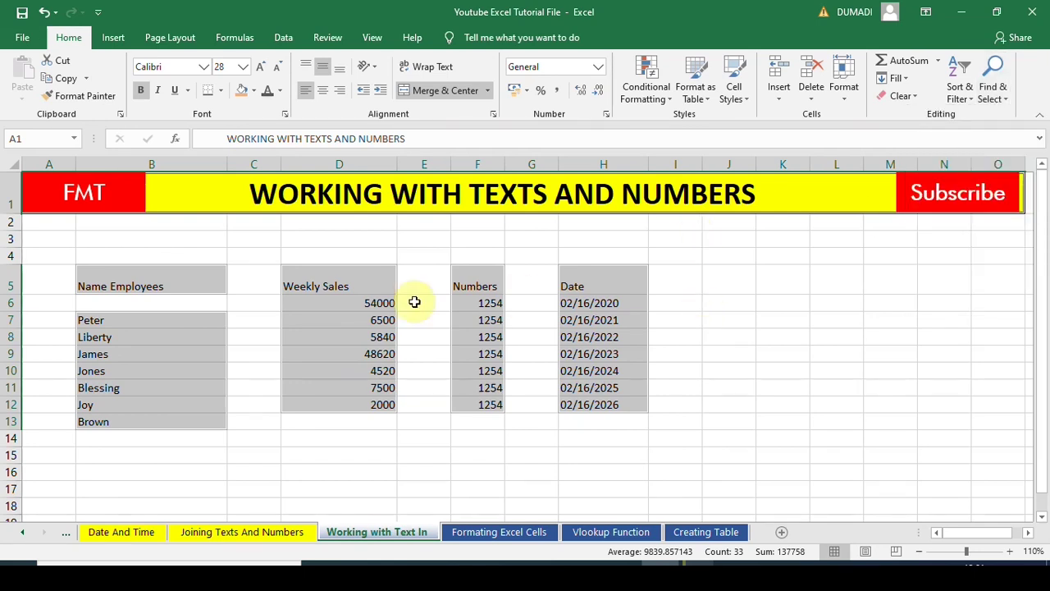
{"action": "left_click", "coordinate": [205, 253]}
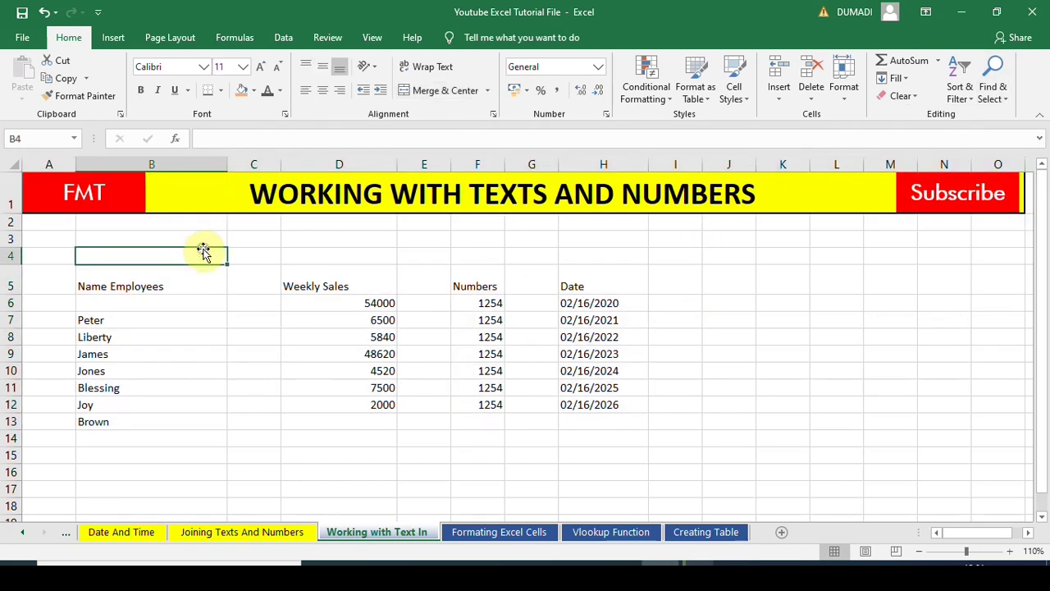
Copy the whole table range B5:H13, from the Name Employees header through the Date column
{"action": "left_click", "coordinate": [115, 289]}
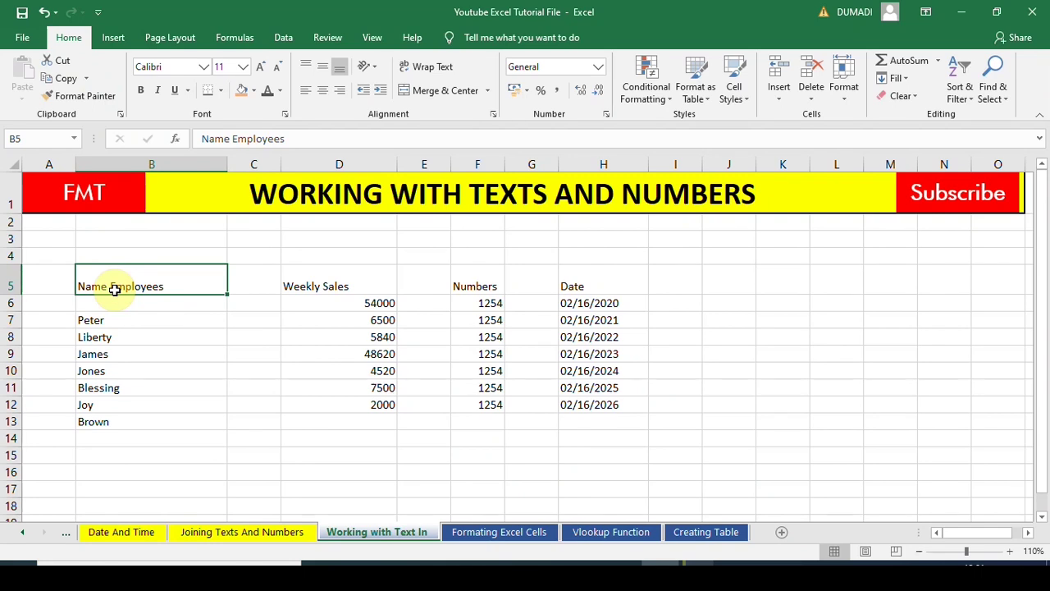
{"action": "key", "text": "shift+Down"}
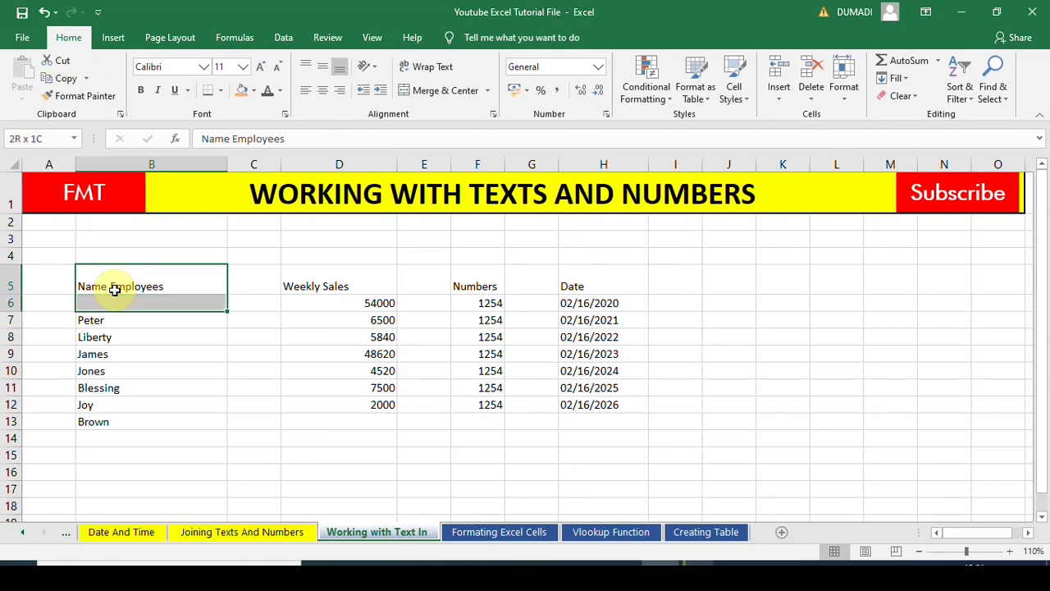
{"action": "key", "text": "shift+Right"}
{"action": "key", "text": "shift+Right"}
{"action": "key", "text": "shift+Right"}
{"action": "key", "text": "shift+Down"}
{"action": "key", "text": "shift+Down"}
{"action": "key", "text": "shift+Right"}
{"action": "key", "text": "shift+Down"}
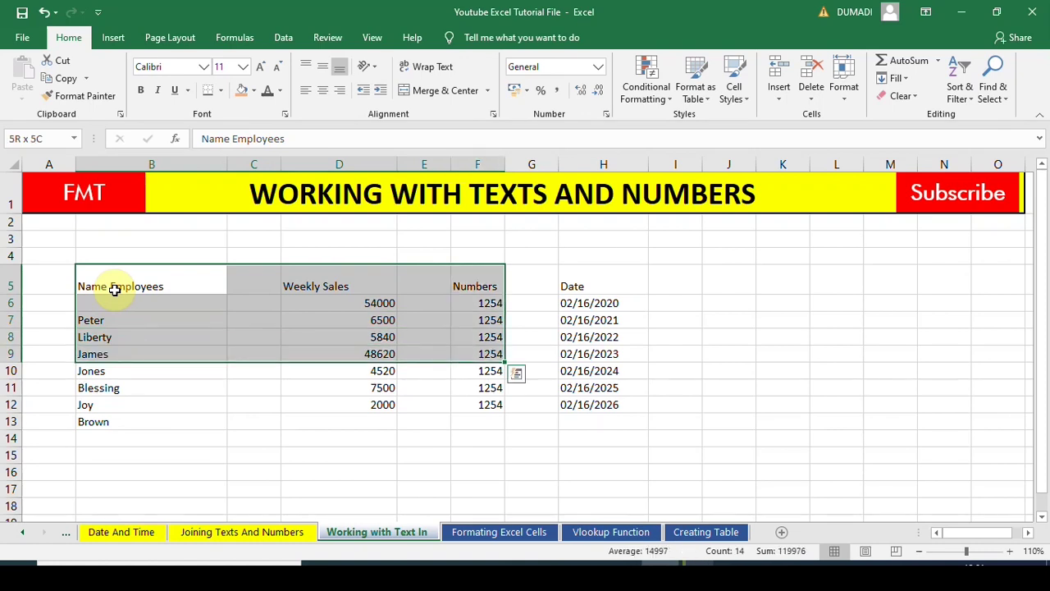
{"action": "key", "text": "shift+Down"}
{"action": "key", "text": "shift+Right"}
{"action": "key", "text": "shift+Right"}
{"action": "key", "text": "shift+Down"}
{"action": "key", "text": "shift+Down"}
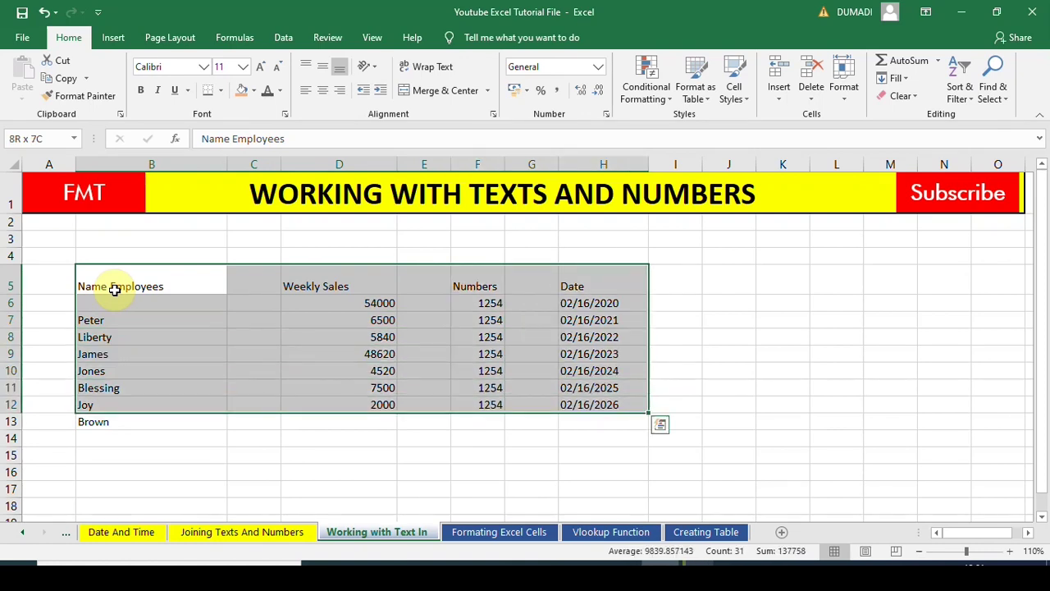
{"action": "key", "text": "shift+Down"}
{"action": "key", "text": "ctrl+c"}
Paste the copied table transposed, starting at cell B19
{"action": "key", "text": "Down"}
{"action": "key", "text": "Down"}
{"action": "key", "text": "Down"}
{"action": "key", "text": "Down"}
{"action": "key", "text": "Down"}
{"action": "key", "text": "Down"}
{"action": "key", "text": "Down"}
{"action": "key", "text": "Down"}
{"action": "key", "text": "Down"}
{"action": "key", "text": "Down"}
{"action": "key", "text": "Down"}
{"action": "key", "text": "Down"}
{"action": "key", "text": "Down"}
{"action": "key", "text": "Down"}
{"action": "key", "text": "Down"}
{"action": "key", "text": "Up"}
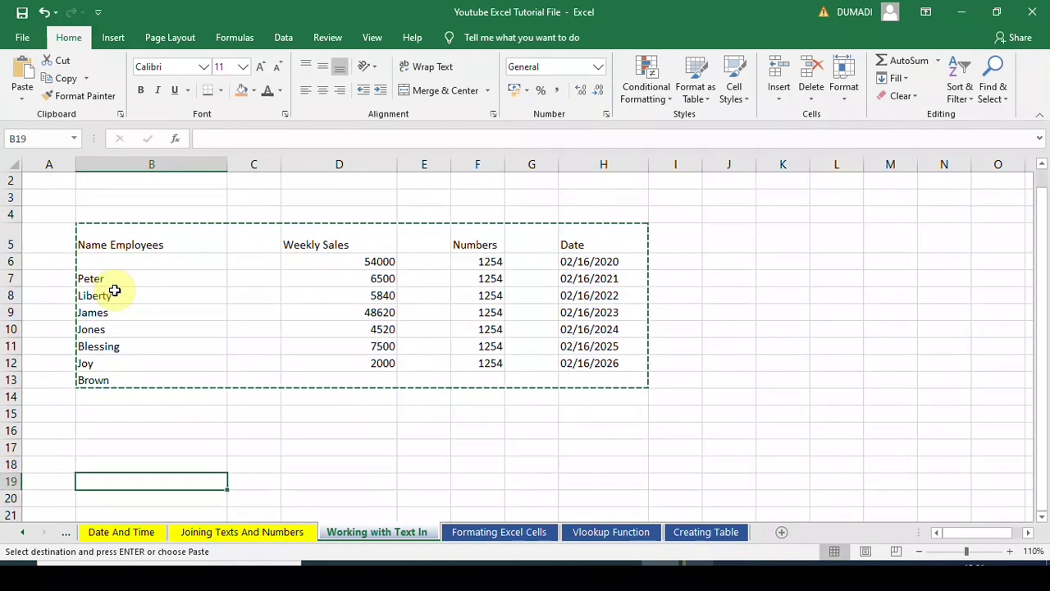
{"action": "left_click", "coordinate": [24, 102]}
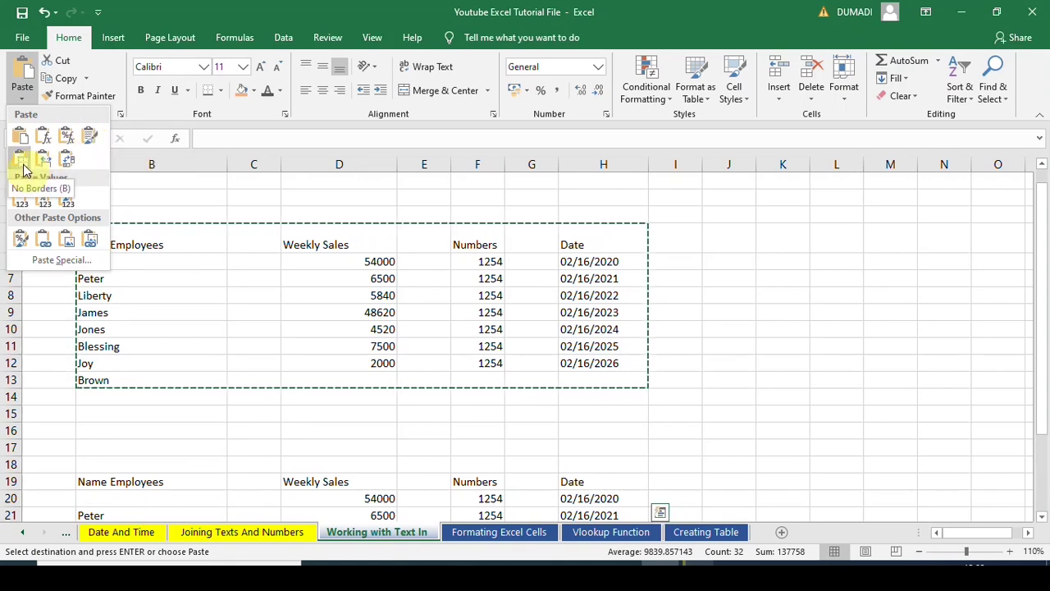
{"action": "left_click", "coordinate": [65, 164]}
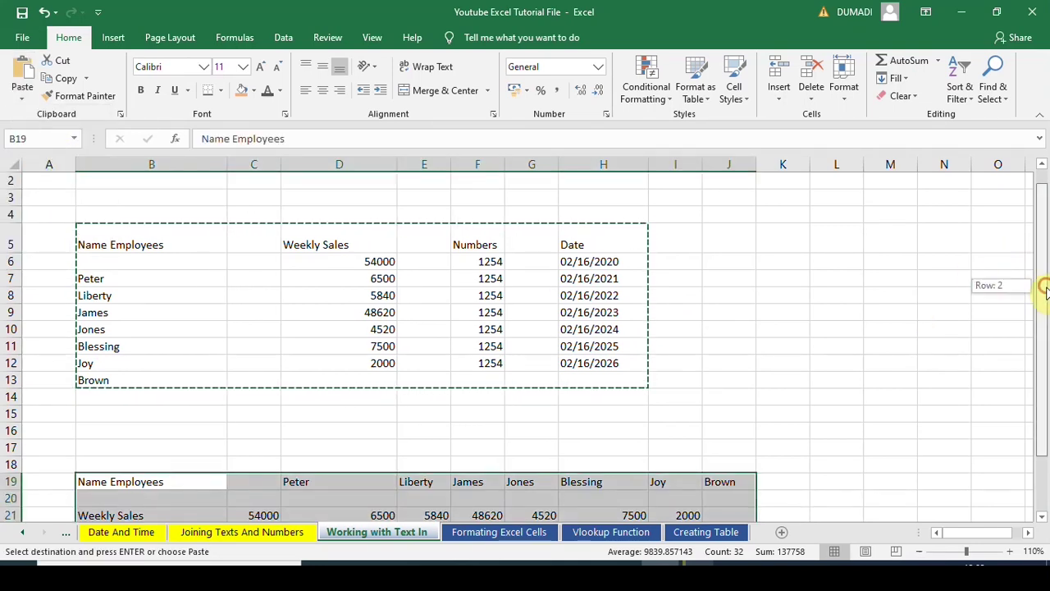
Examine the Name Employees row of the transposed table, and end copy mode
{"action": "scroll", "coordinate": [1042, 285], "scroll_direction": "down", "scroll_amount": 1}
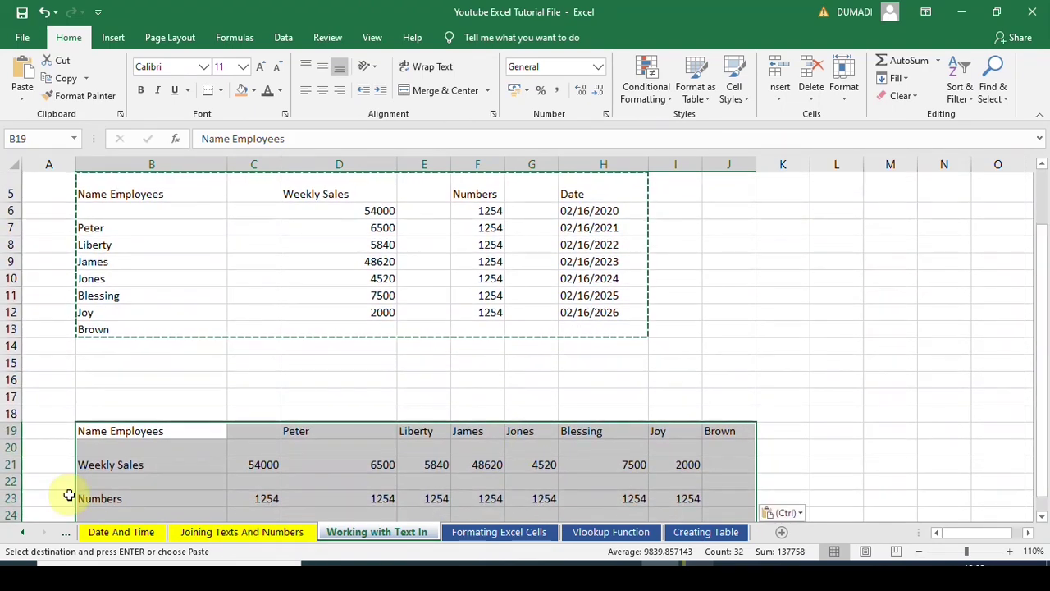
{"action": "left_click", "coordinate": [217, 430]}
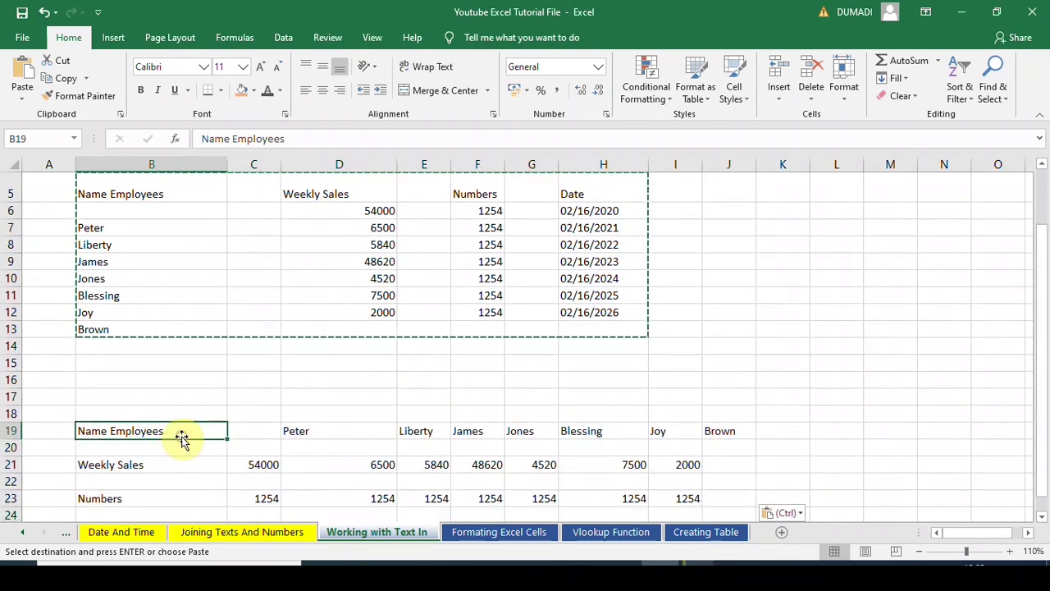
{"action": "left_click", "coordinate": [318, 428]}
{"action": "left_click", "coordinate": [413, 429]}
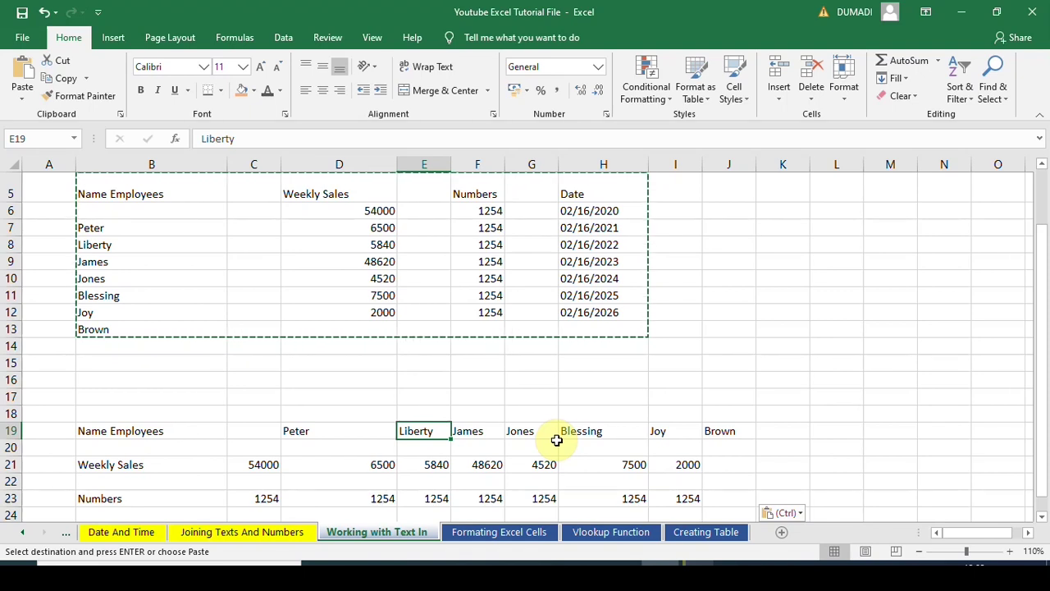
{"action": "left_click", "coordinate": [420, 395]}
{"action": "type", "text": "p"}
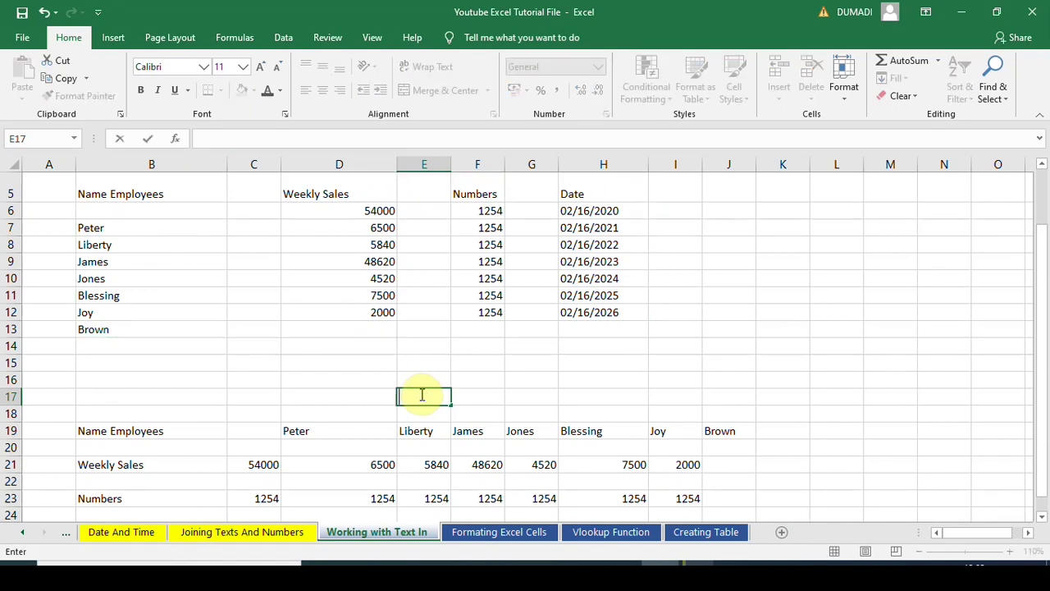
{"action": "left_click", "coordinate": [533, 396]}
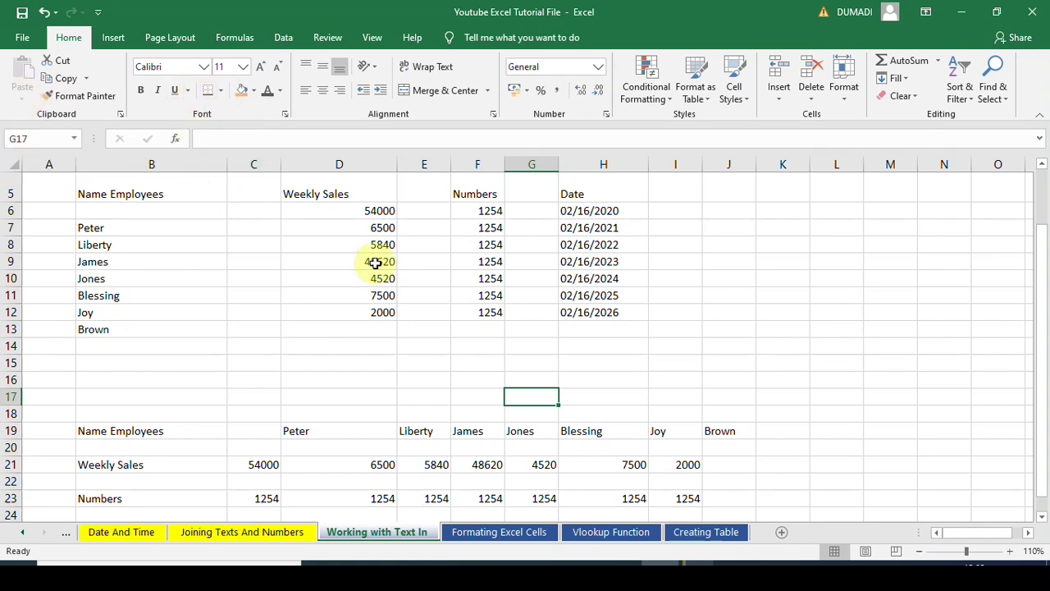
Apply All Borders to the original table range B5:H13
{"action": "key", "text": "Up"}
{"action": "key", "text": "Up"}
{"action": "key", "text": "Up"}
{"action": "key", "text": "Up"}
{"action": "key", "text": "Up"}
{"action": "key", "text": "Up"}
{"action": "key", "text": "Up"}
{"action": "key", "text": "Up"}
{"action": "key", "text": "Up"}
{"action": "key", "text": "Up"}
{"action": "key", "text": "Up"}
{"action": "key", "text": "Up"}
{"action": "key", "text": "Up"}
{"action": "key", "text": "Up"}
{"action": "key", "text": "Up"}
{"action": "key", "text": "Left"}
{"action": "key", "text": "Left"}
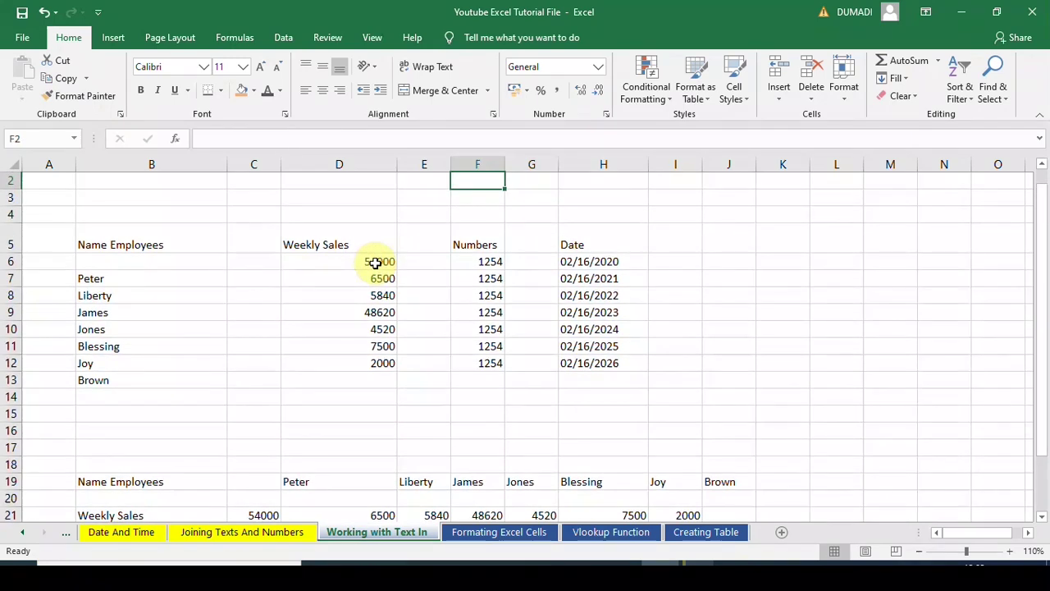
{"action": "key", "text": "Down"}
{"action": "key", "text": "Left"}
{"action": "key", "text": "Down"}
{"action": "key", "text": "Left"}
{"action": "key", "text": "Down"}
{"action": "key", "text": "Left"}
{"action": "key", "text": "shift+Right"}
{"action": "key", "text": "shift+Right"}
{"action": "key", "text": "shift+Right"}
{"action": "key", "text": "shift+Right"}
{"action": "key", "text": "shift+Right"}
{"action": "key", "text": "shift+Right"}
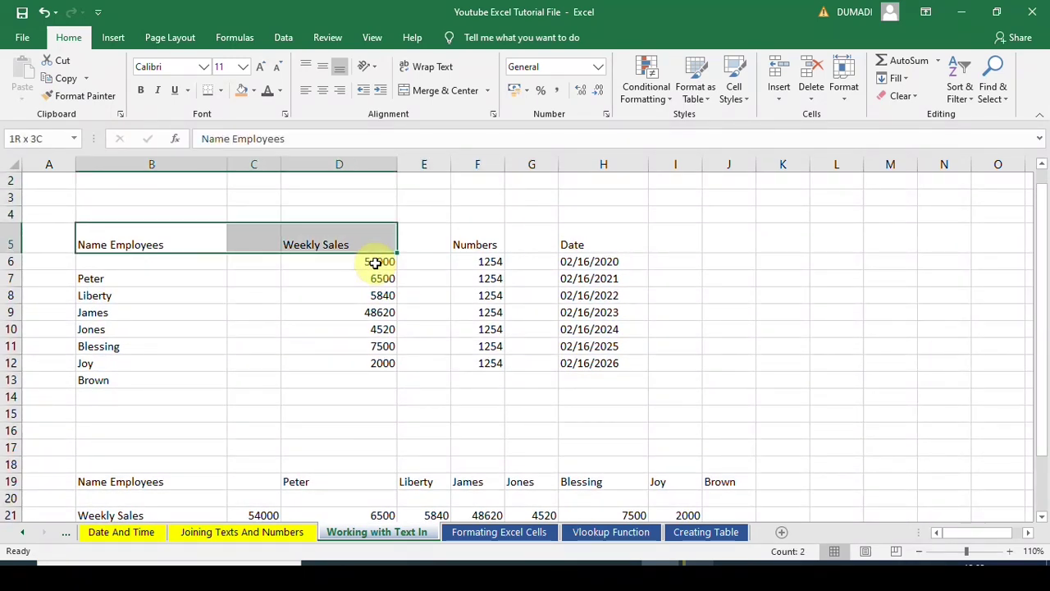
{"action": "key", "text": "shift+Down"}
{"action": "key", "text": "shift+Down"}
{"action": "key", "text": "shift+Down"}
{"action": "key", "text": "shift+Down"}
{"action": "key", "text": "shift+Down"}
{"action": "key", "text": "shift+Down"}
{"action": "key", "text": "shift+Down"}
{"action": "key", "text": "shift+Down"}
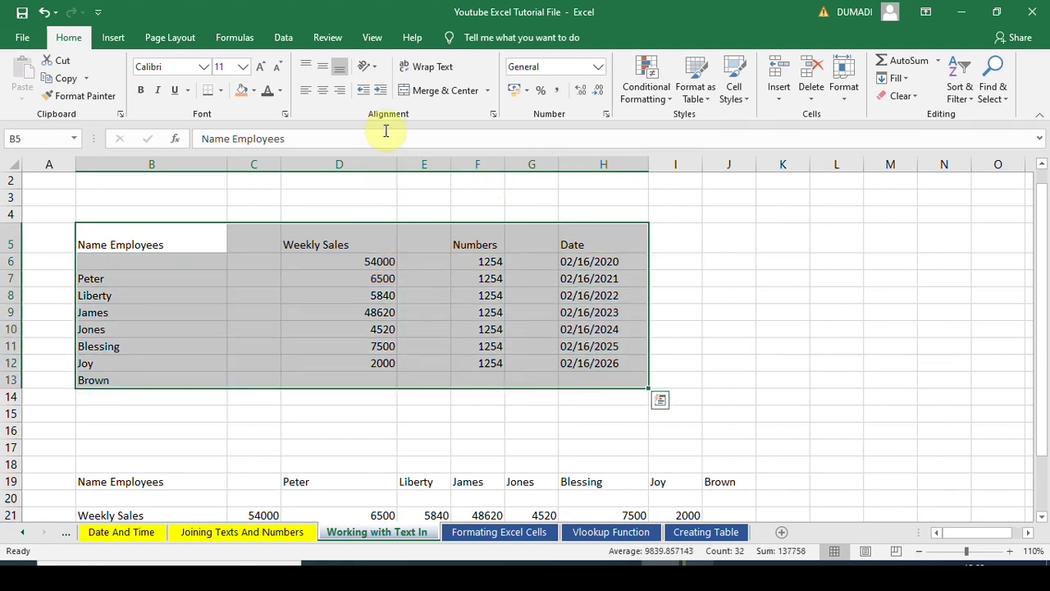
{"action": "left_click", "coordinate": [219, 90]}
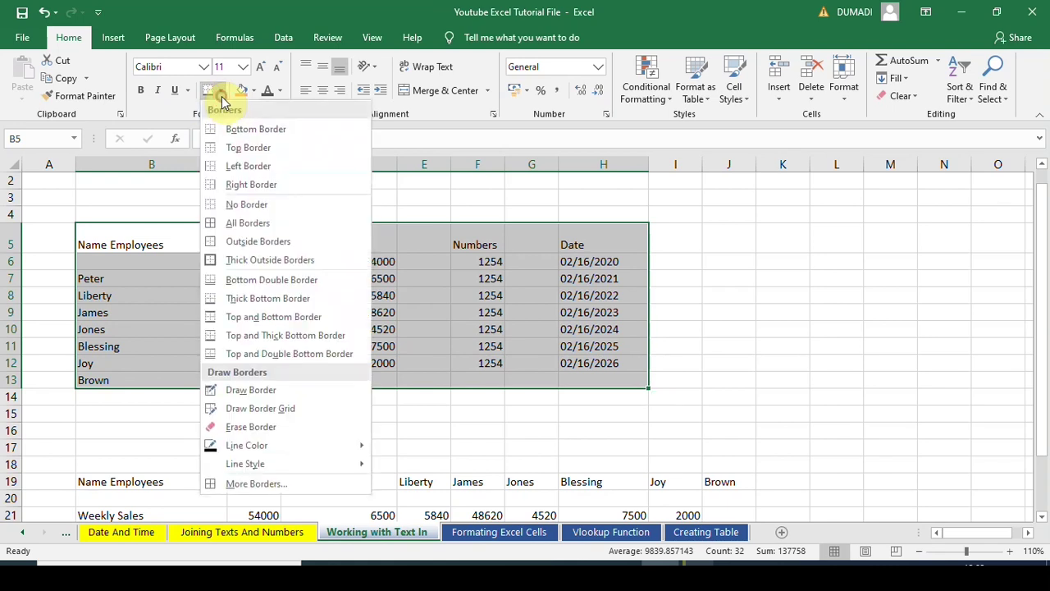
{"action": "left_click", "coordinate": [262, 224]}
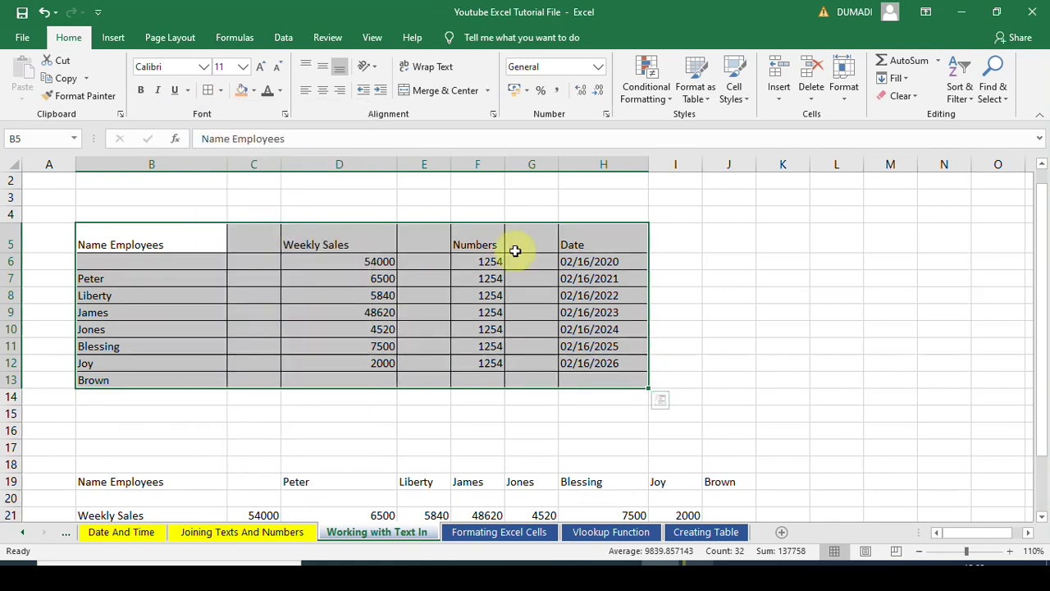
Try to give the borders of B5:H13 a thick solid line style in Format Cells, and deselect the table
{"action": "left_click", "coordinate": [221, 91]}
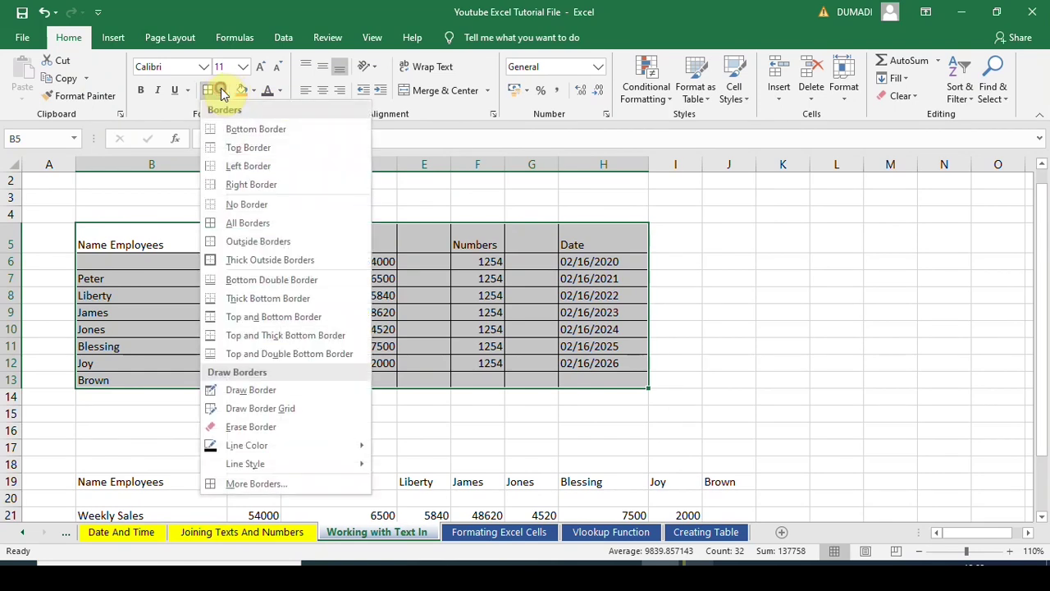
{"action": "left_click", "coordinate": [311, 483]}
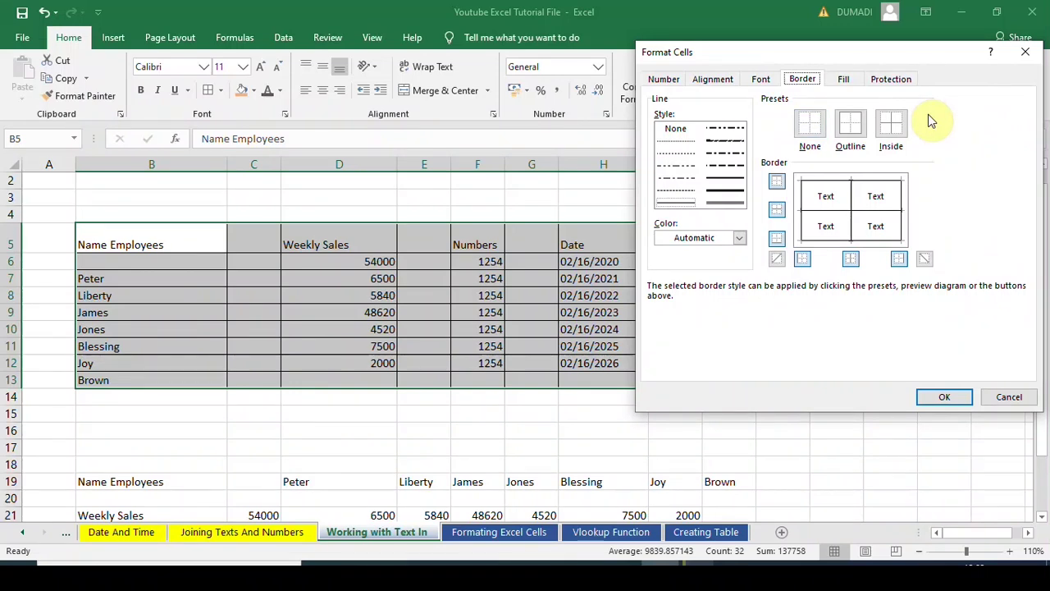
{"action": "left_click", "coordinate": [723, 191]}
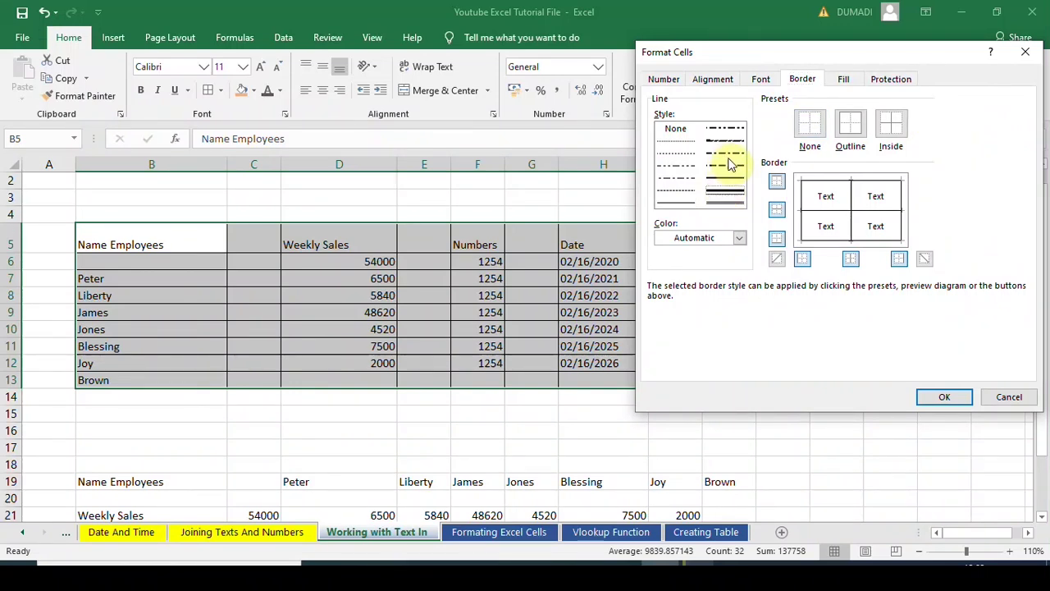
{"action": "left_click", "coordinate": [731, 166]}
{"action": "left_click", "coordinate": [725, 131]}
{"action": "left_click", "coordinate": [725, 205]}
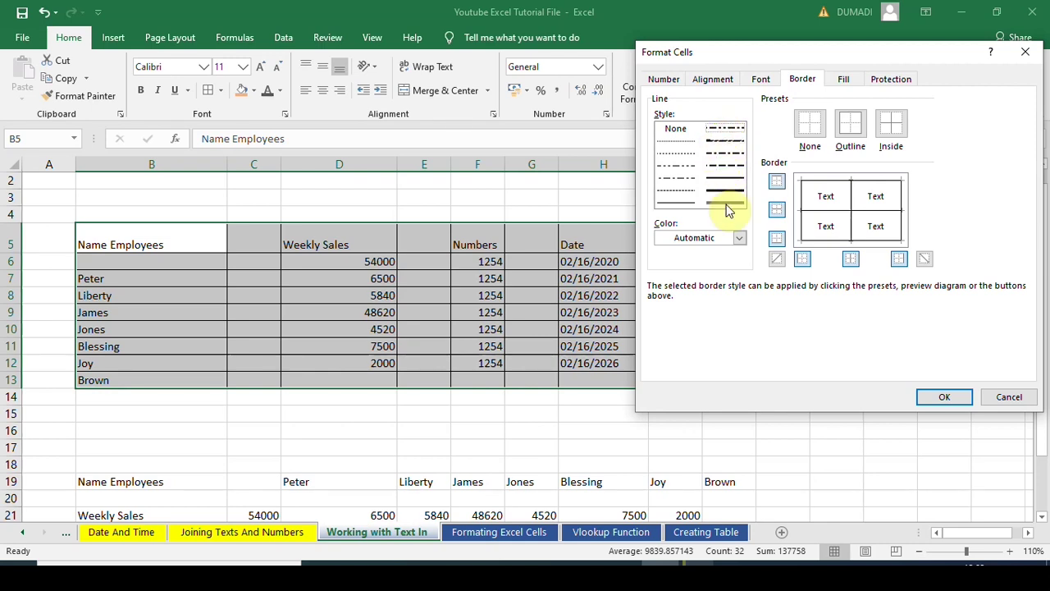
{"action": "left_click", "coordinate": [727, 198]}
{"action": "left_click", "coordinate": [727, 195]}
{"action": "left_click", "coordinate": [944, 395]}
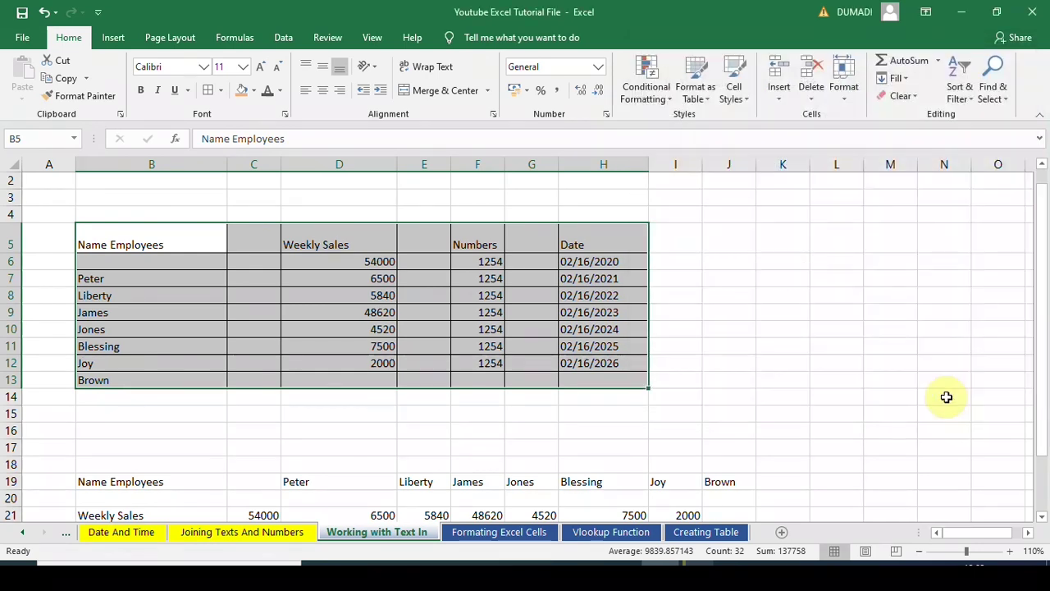
{"action": "left_click", "coordinate": [779, 398]}
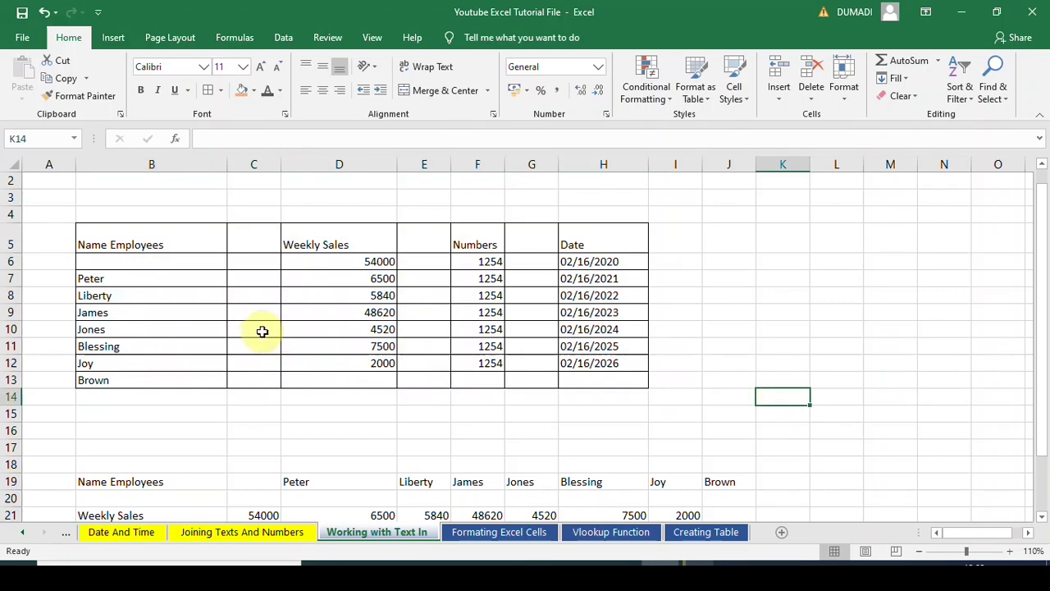
{"action": "double_click", "coordinate": [100, 230]}
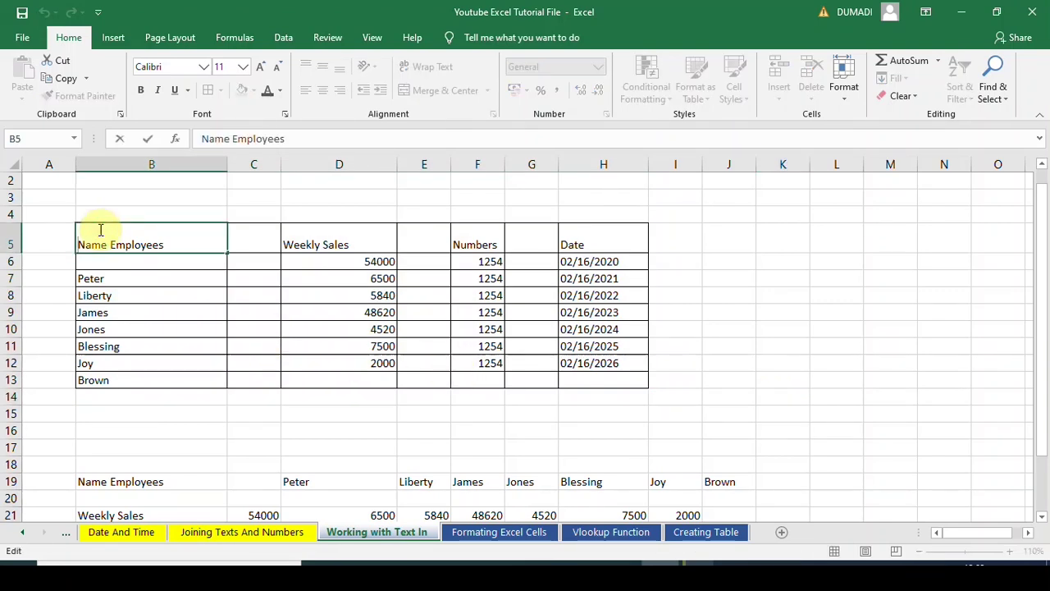
{"action": "key", "text": "shift+End"}
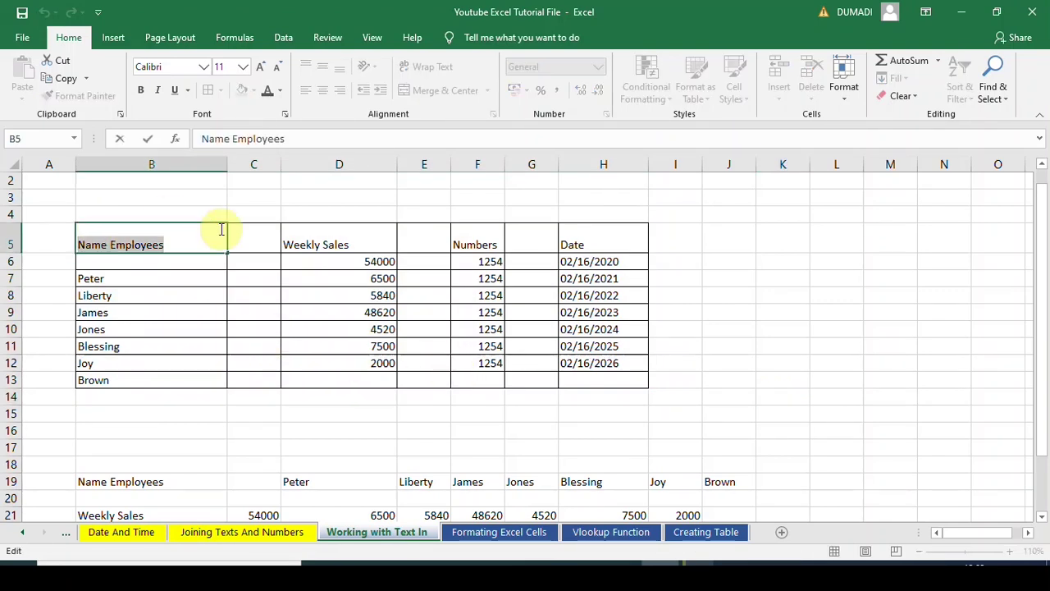
{"action": "left_click", "coordinate": [309, 230]}
Give all outer and inside borders of B5:H13 a thick solid line in Format Cells, and deselect the table
{"action": "left_click", "coordinate": [167, 227]}
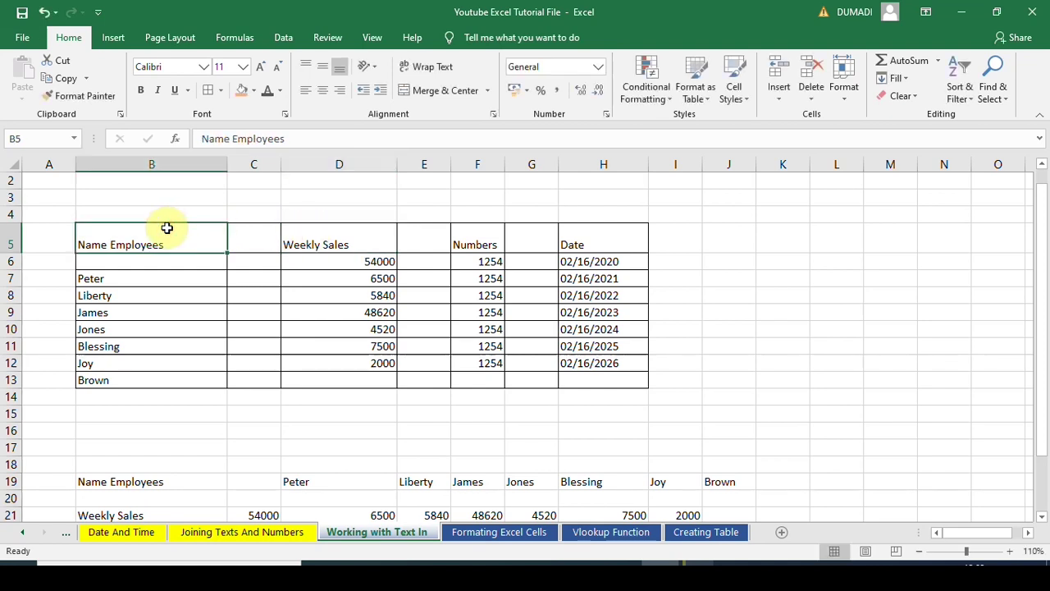
{"action": "key", "text": "shift+Down"}
{"action": "key", "text": "shift+Down"}
{"action": "key", "text": "shift+Down"}
{"action": "key", "text": "shift+Down"}
{"action": "key", "text": "shift+Down"}
{"action": "key", "text": "shift+Down"}
{"action": "key", "text": "shift+Down"}
{"action": "key", "text": "shift+Down"}
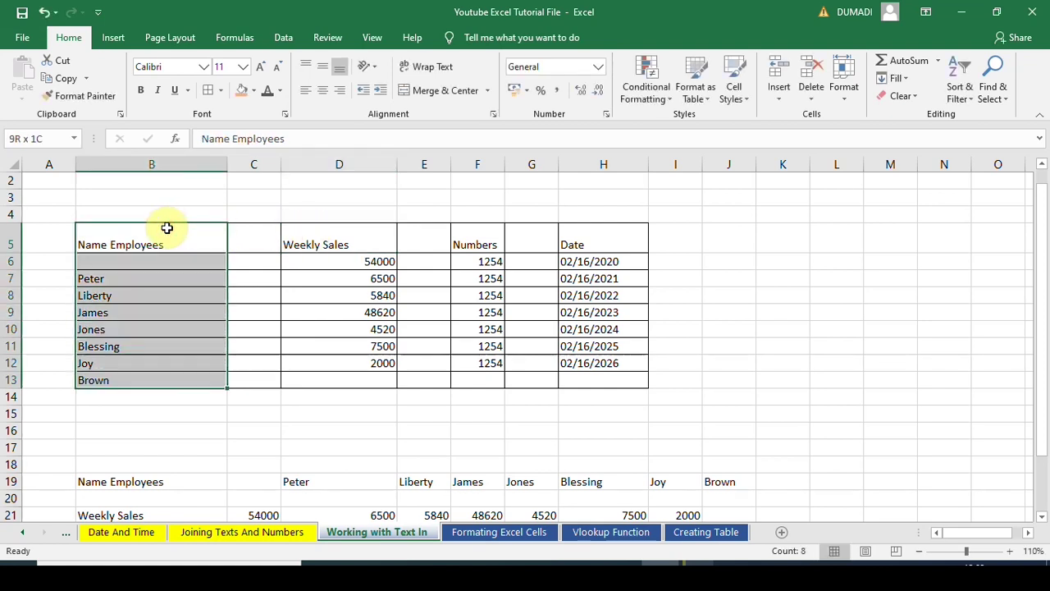
{"action": "key", "text": "shift+Right"}
{"action": "key", "text": "shift+Right"}
{"action": "key", "text": "shift+Right"}
{"action": "key", "text": "shift+Right"}
{"action": "key", "text": "shift+Right"}
{"action": "key", "text": "shift+Right"}
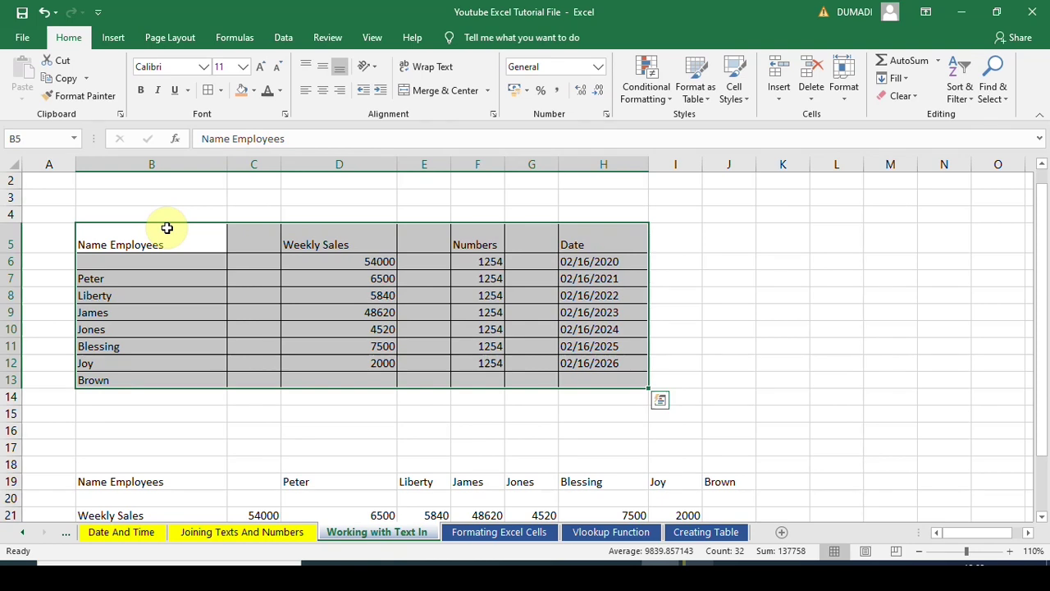
{"action": "left_click", "coordinate": [222, 93]}
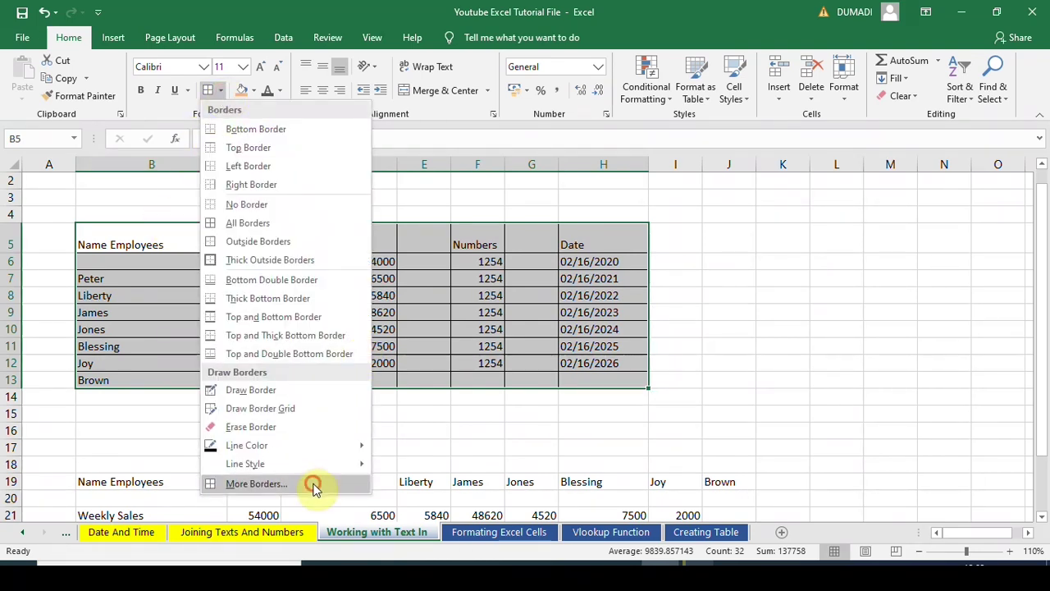
{"action": "left_click", "coordinate": [256, 483]}
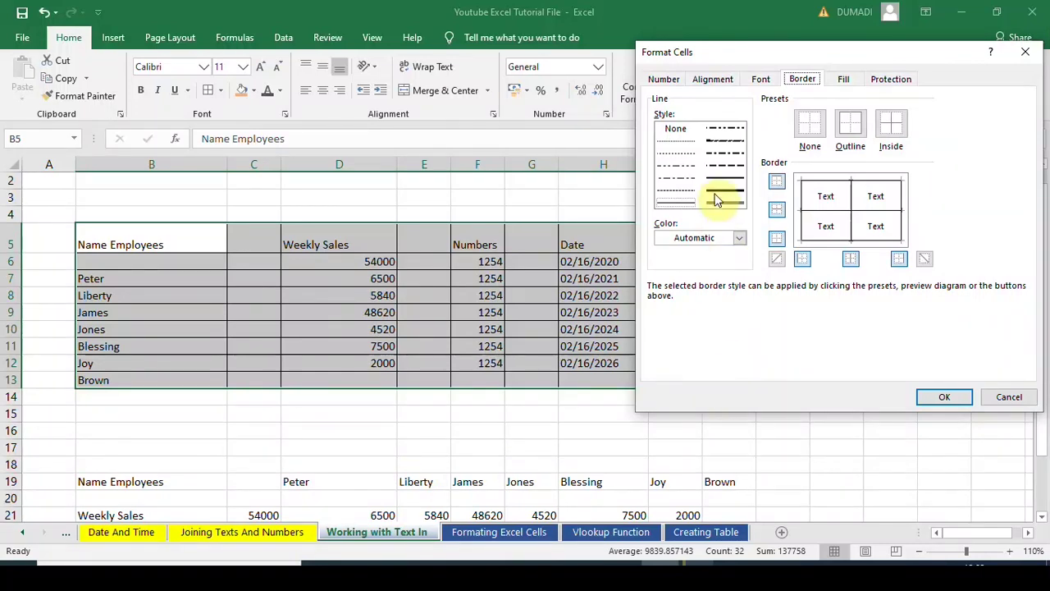
{"action": "left_click", "coordinate": [719, 191]}
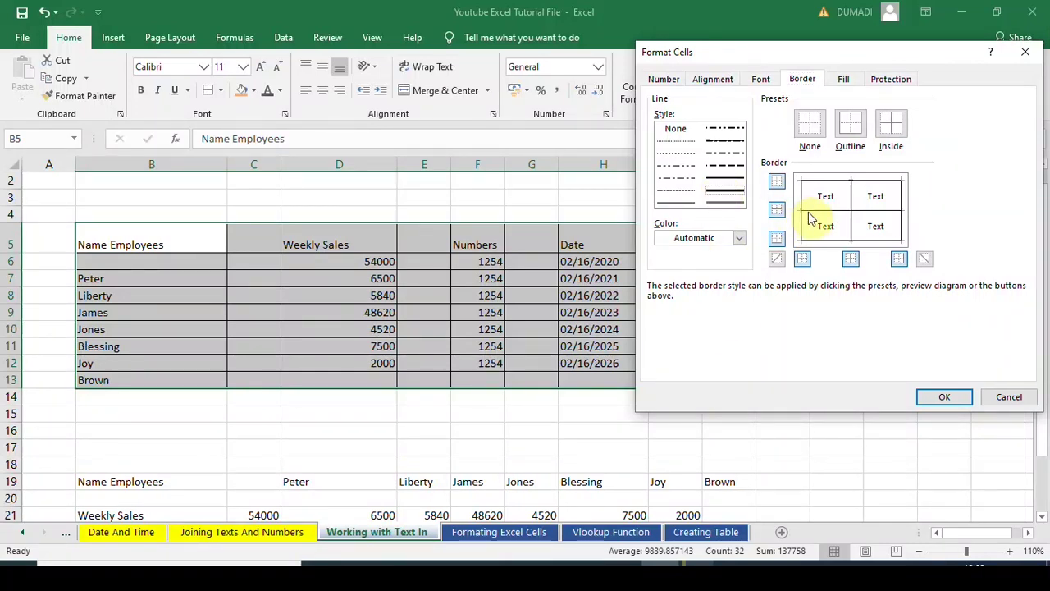
{"action": "left_click", "coordinate": [834, 190]}
{"action": "left_click", "coordinate": [804, 208]}
{"action": "left_click", "coordinate": [901, 209]}
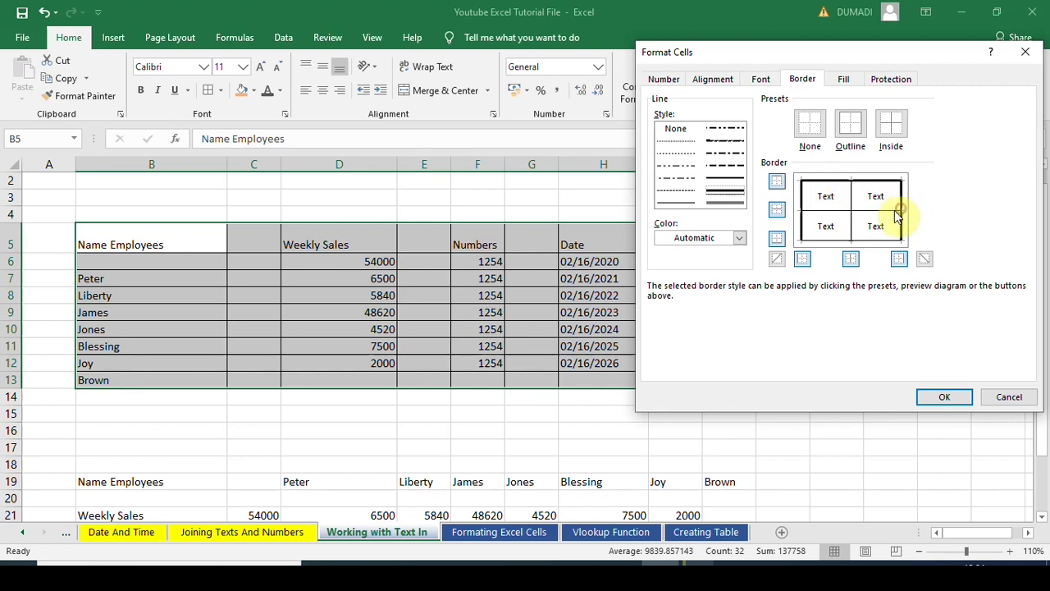
{"action": "left_click", "coordinate": [850, 211]}
{"action": "left_click", "coordinate": [828, 210]}
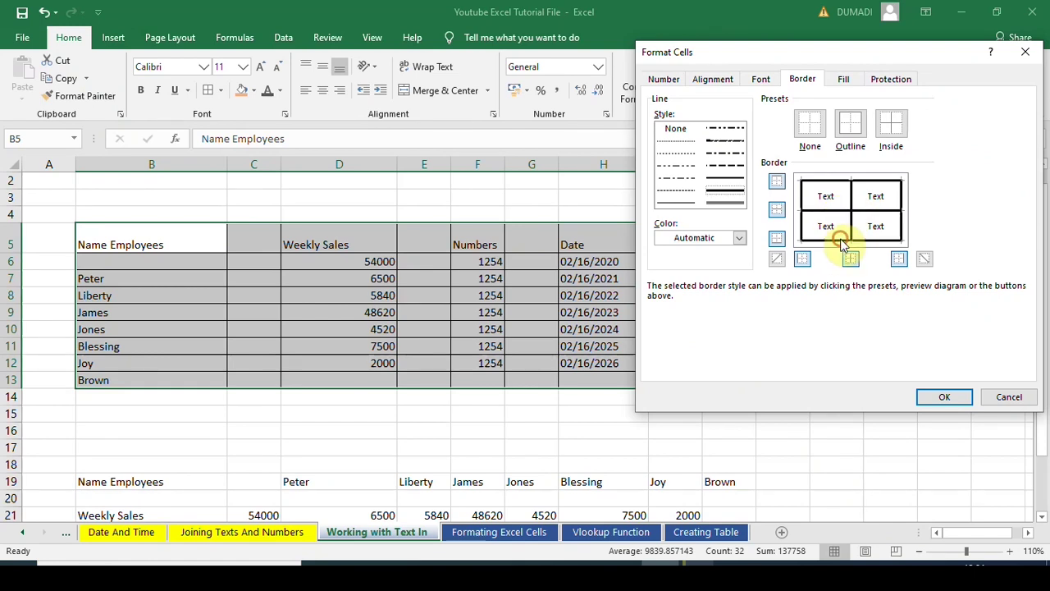
{"action": "left_click", "coordinate": [946, 397]}
{"action": "left_click", "coordinate": [769, 345]}
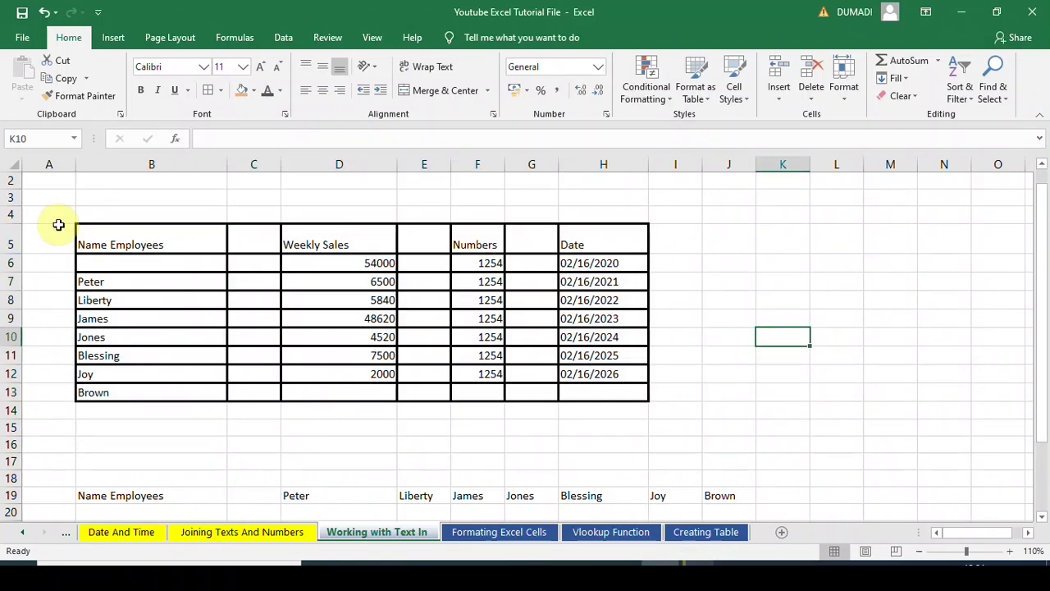
Fill the header row B5:H5 with a light orange theme colour
{"action": "left_click", "coordinate": [125, 234]}
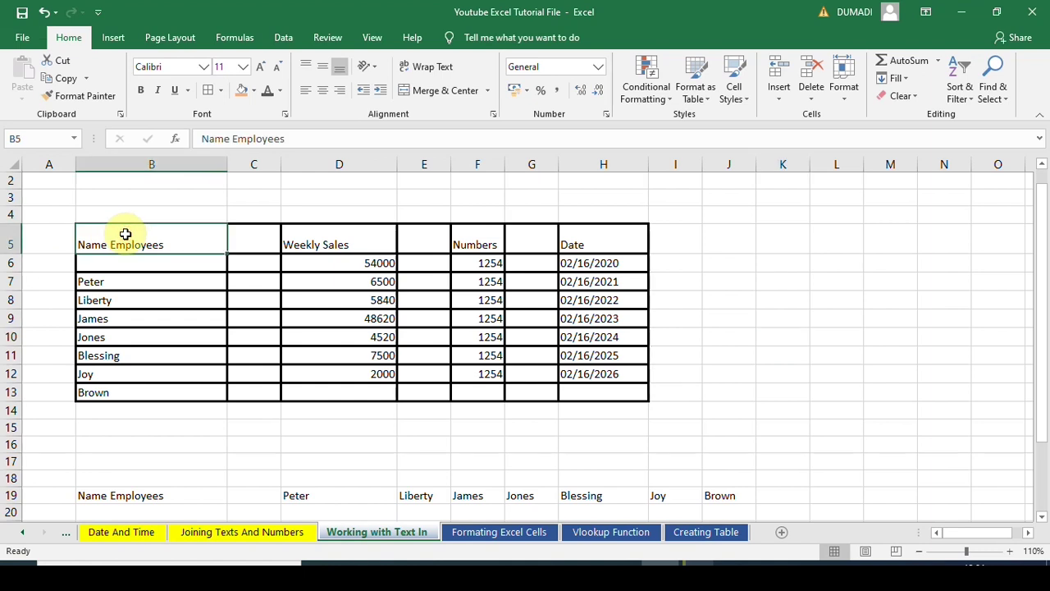
{"action": "key", "text": "shift+Right"}
{"action": "key", "text": "shift+Right"}
{"action": "key", "text": "shift+Right"}
{"action": "key", "text": "shift+Right"}
{"action": "key", "text": "shift+Right"}
{"action": "key", "text": "shift+Right"}
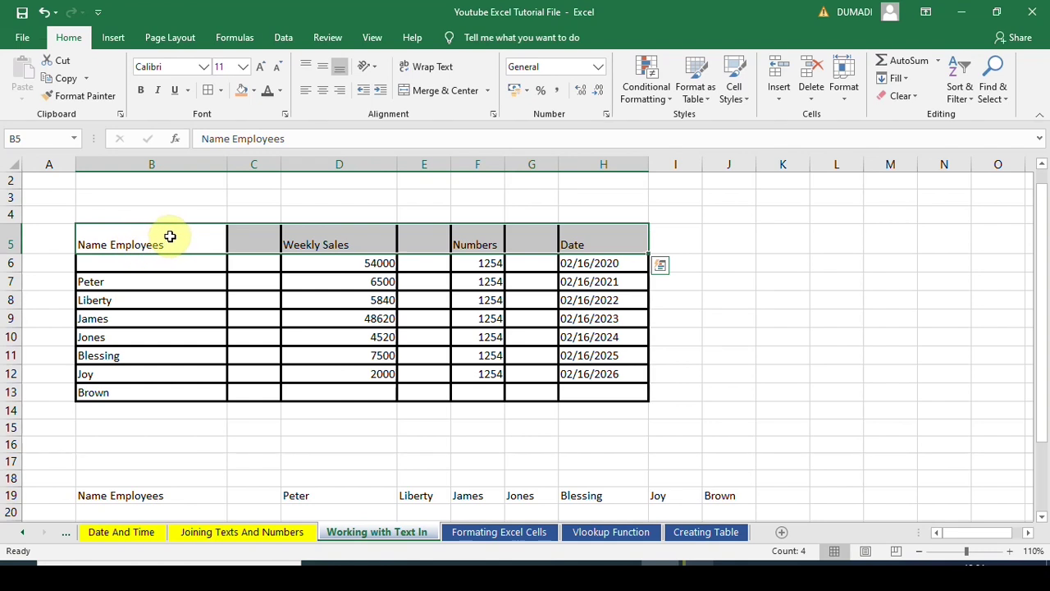
{"action": "left_click", "coordinate": [255, 94]}
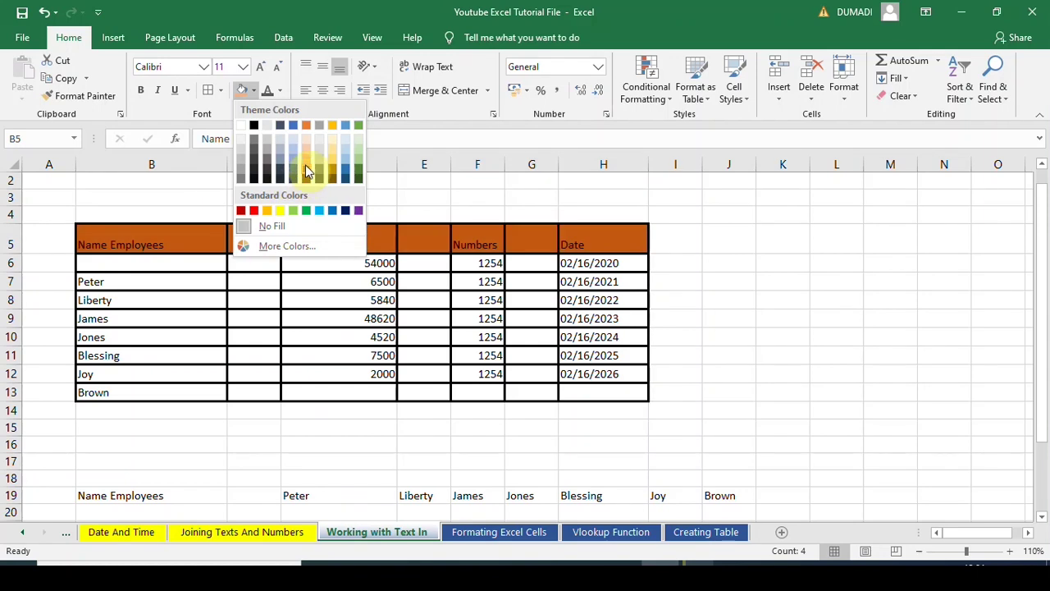
{"action": "left_click", "coordinate": [306, 158]}
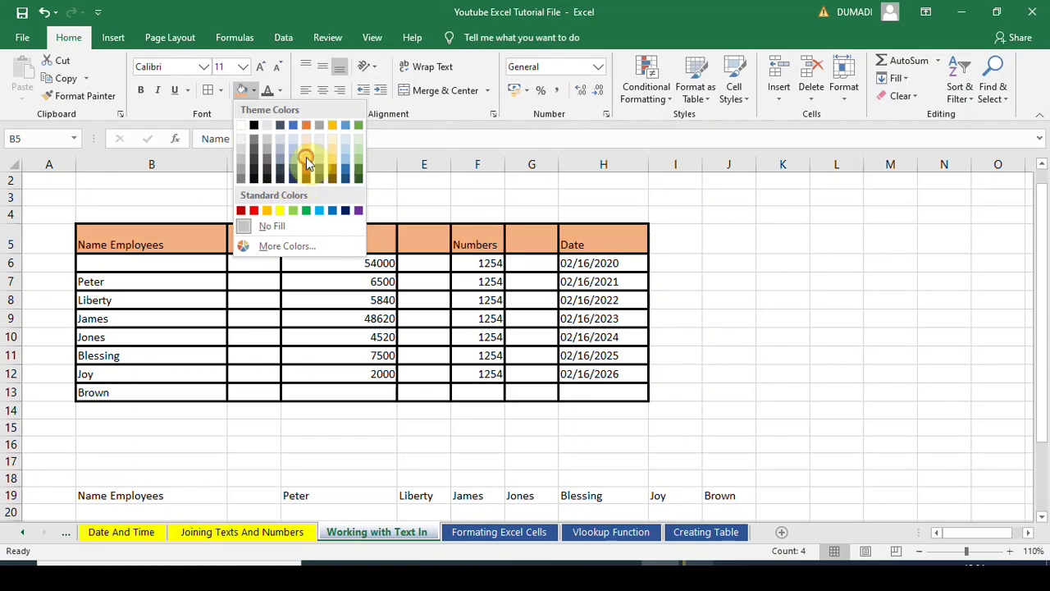
Make the header row text bold and dark grey
{"action": "left_click", "coordinate": [142, 90]}
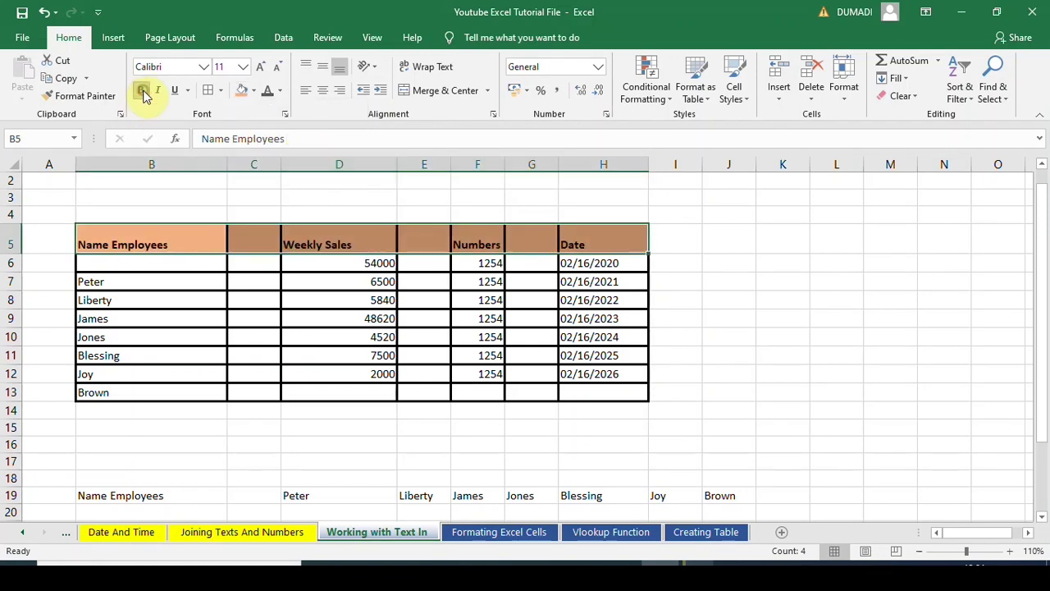
{"action": "left_click", "coordinate": [281, 91]}
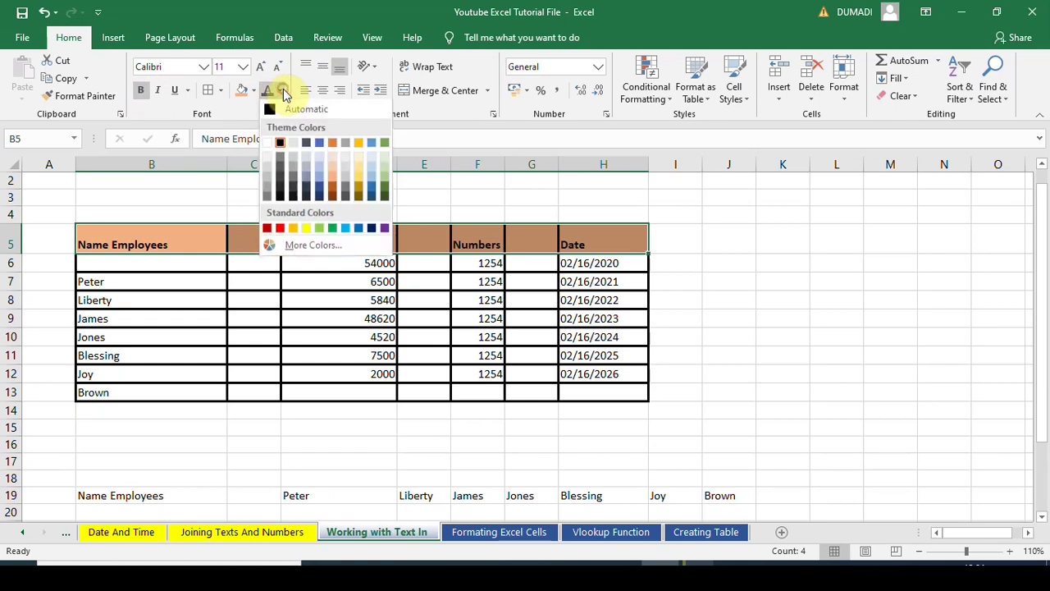
{"action": "left_click", "coordinate": [282, 183]}
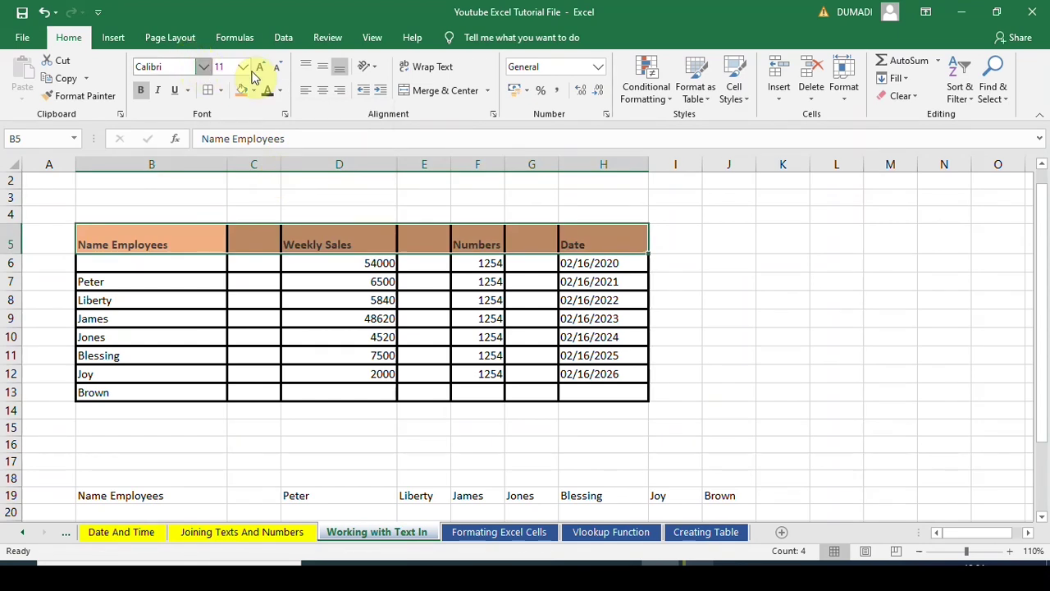
{"action": "left_click", "coordinate": [408, 125]}
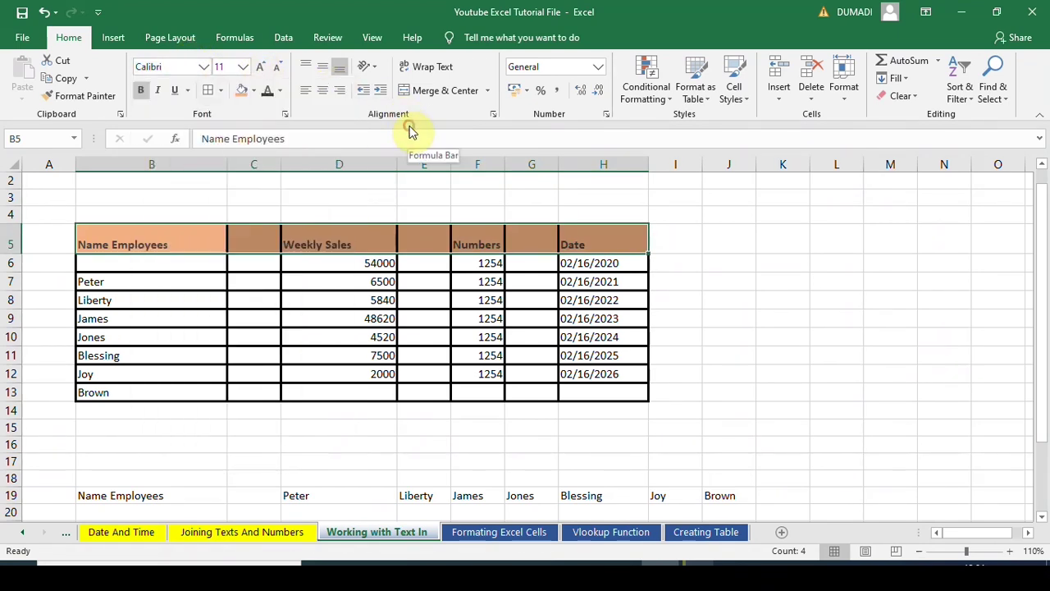
Centre the header row text vertically and horizontally in its cells
{"action": "left_click", "coordinate": [325, 69]}
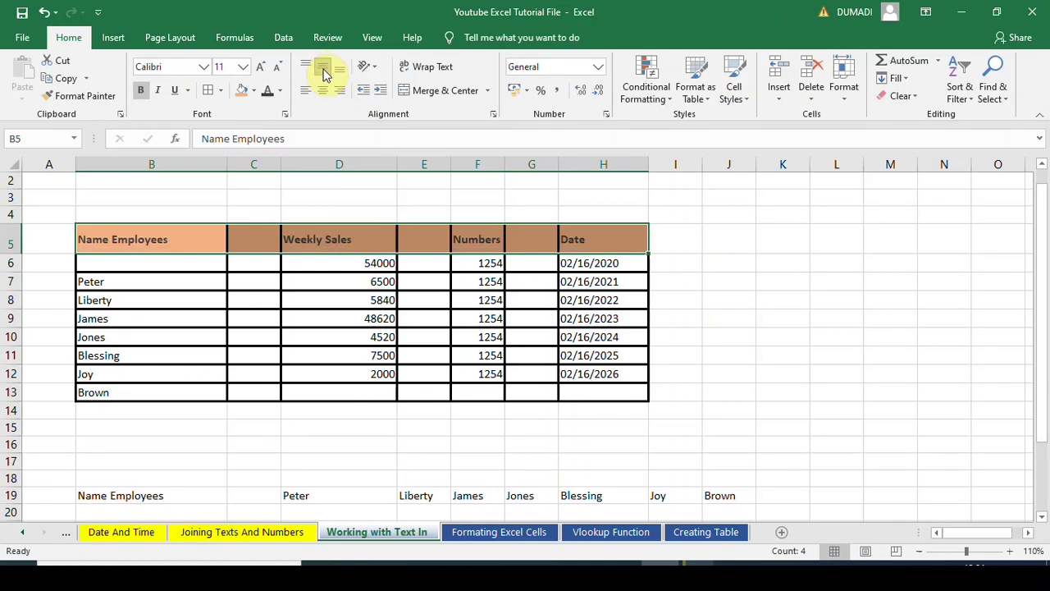
{"action": "left_click", "coordinate": [324, 90]}
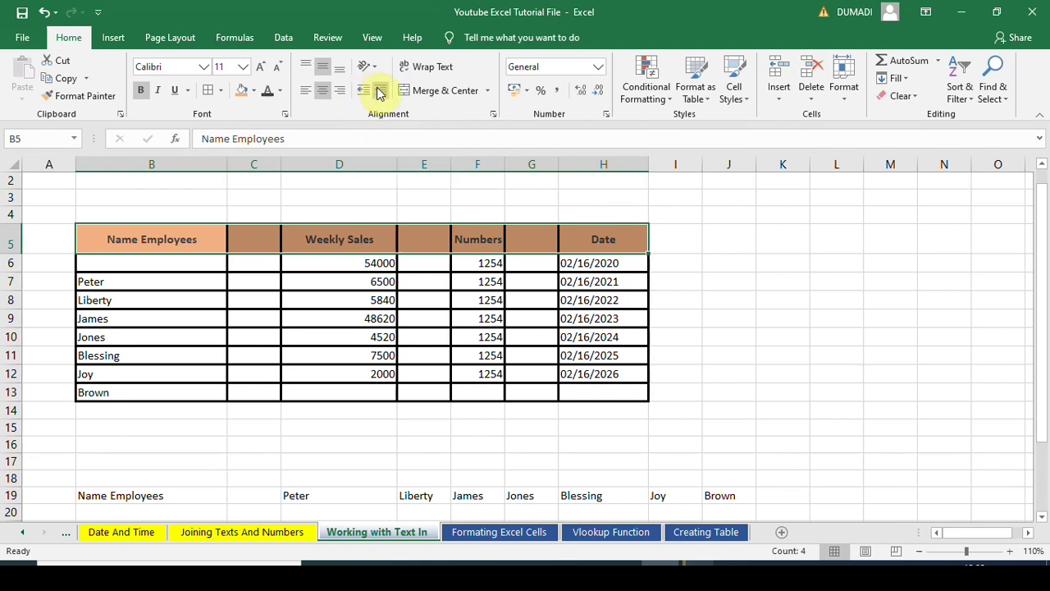
Increase the indent of the header row text by five levels and decrease it by the same amount
{"action": "left_click", "coordinate": [379, 92]}
{"action": "left_click", "coordinate": [379, 92]}
{"action": "left_click", "coordinate": [380, 92]}
{"action": "left_click", "coordinate": [380, 92]}
{"action": "left_click", "coordinate": [379, 92]}
{"action": "left_click", "coordinate": [361, 92]}
{"action": "left_click", "coordinate": [361, 92]}
{"action": "left_click", "coordinate": [361, 92]}
{"action": "left_click", "coordinate": [361, 92]}
{"action": "left_click", "coordinate": [361, 92]}
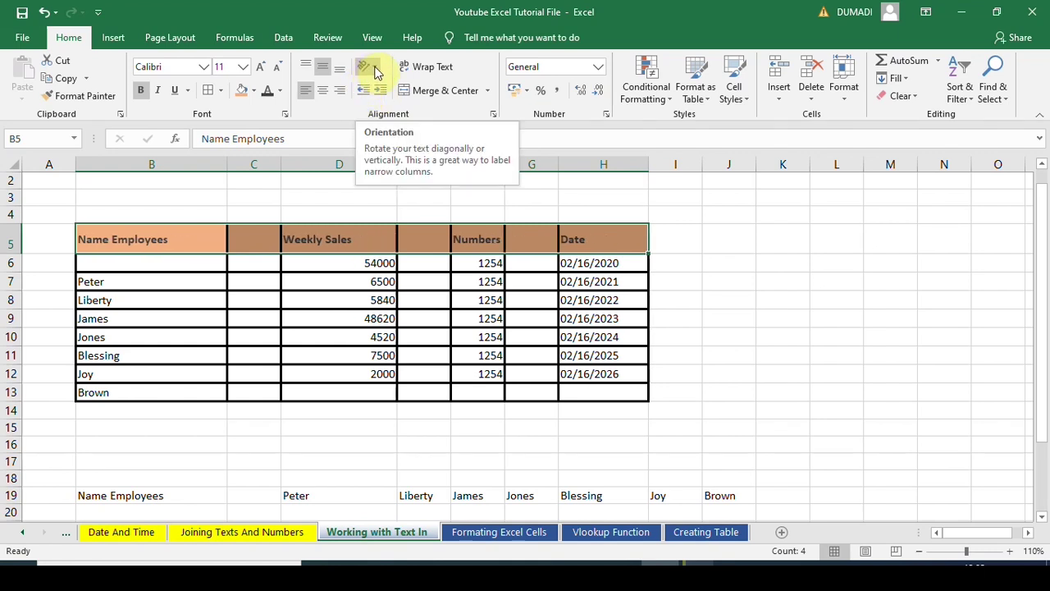
Angle the header row text counterclockwise, and view its alignment settings in Format Cells without changing them
{"action": "left_click", "coordinate": [373, 72]}
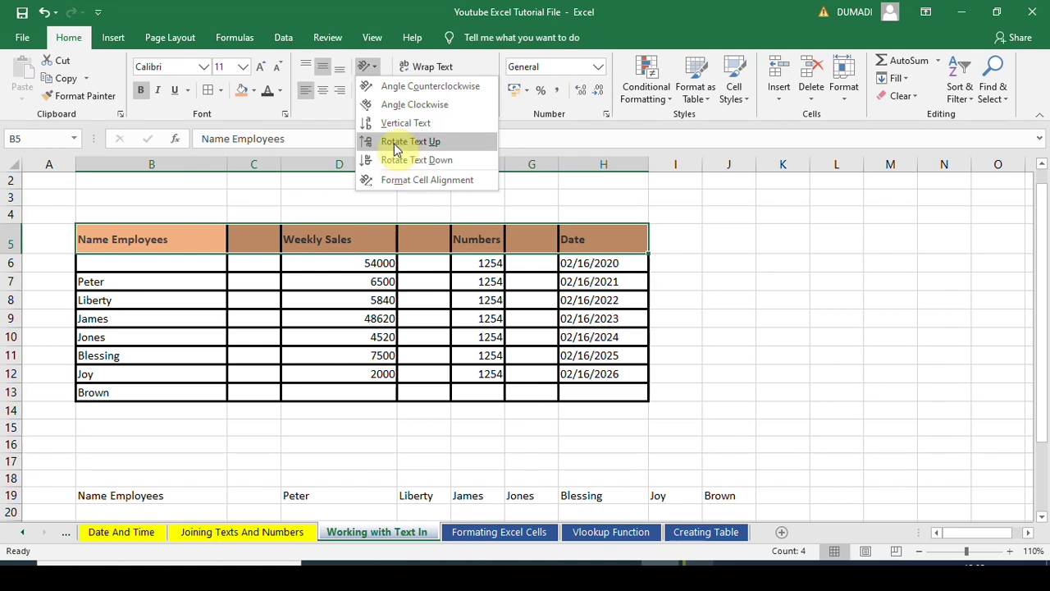
{"action": "left_click", "coordinate": [407, 90]}
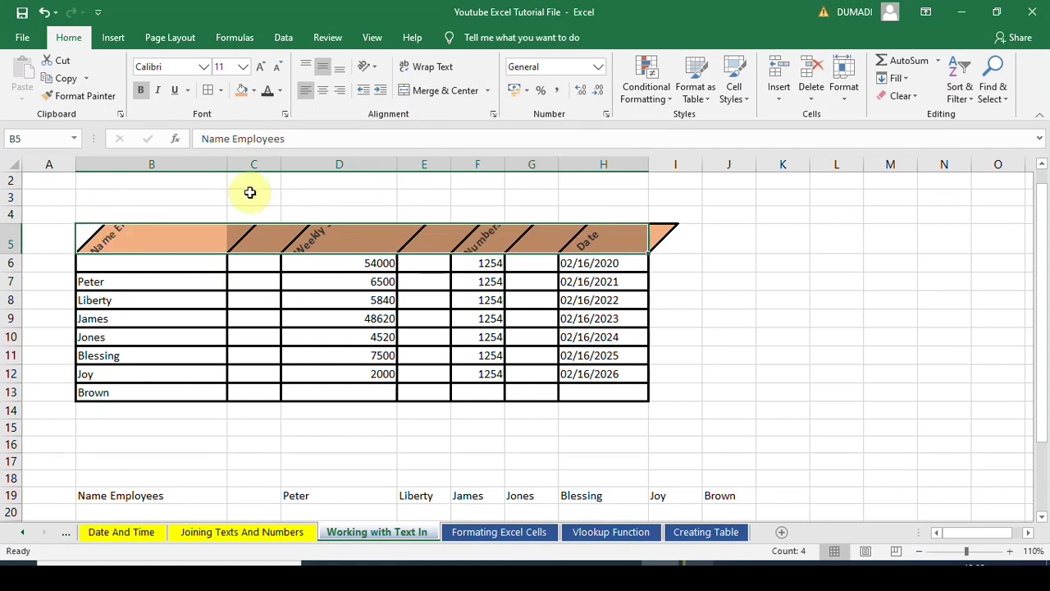
{"action": "left_click", "coordinate": [371, 66]}
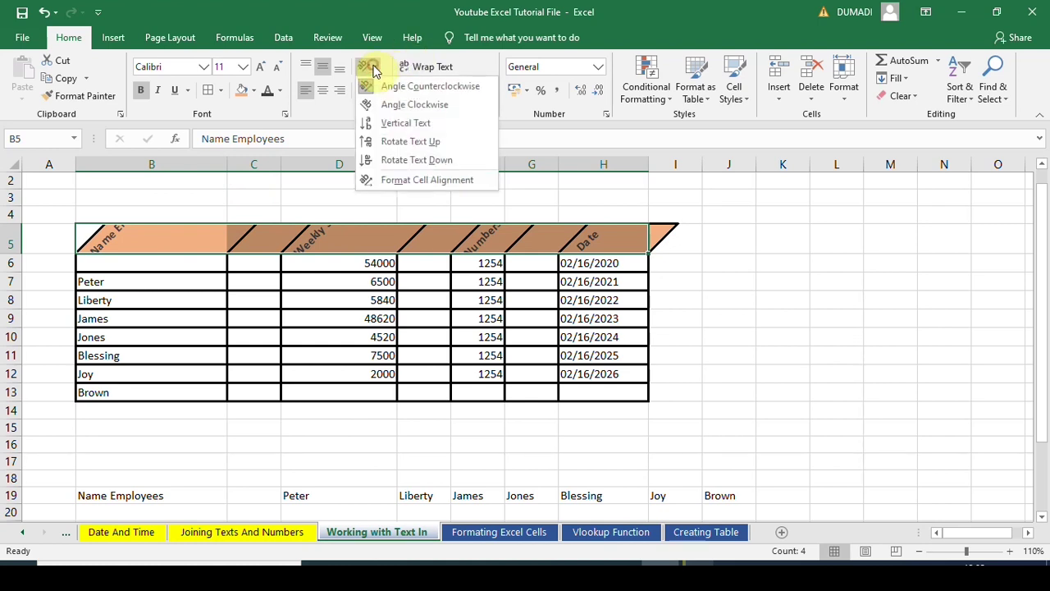
{"action": "left_click", "coordinate": [409, 181]}
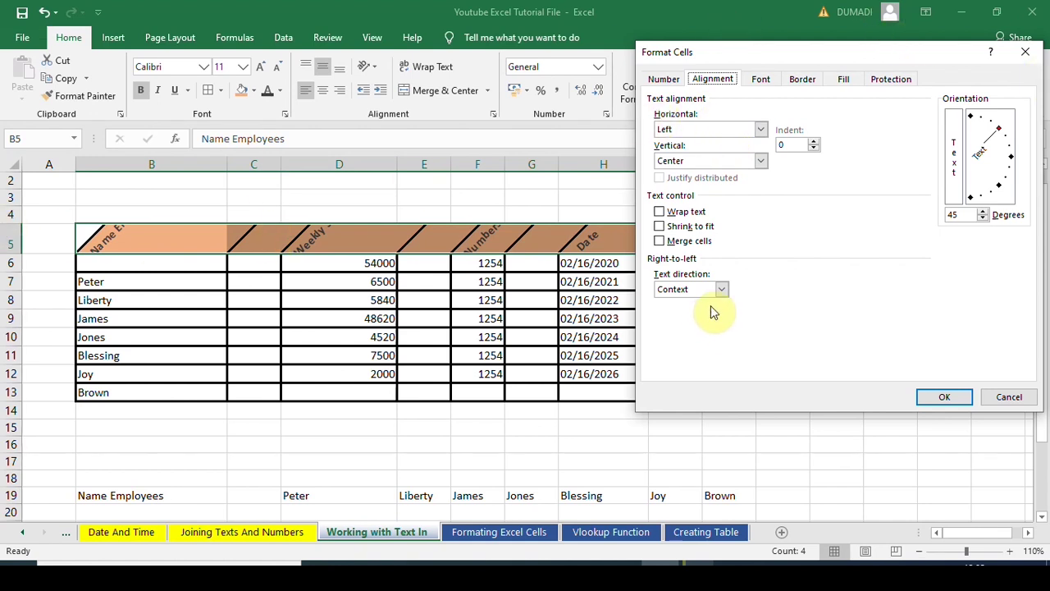
{"action": "left_click", "coordinate": [1026, 52]}
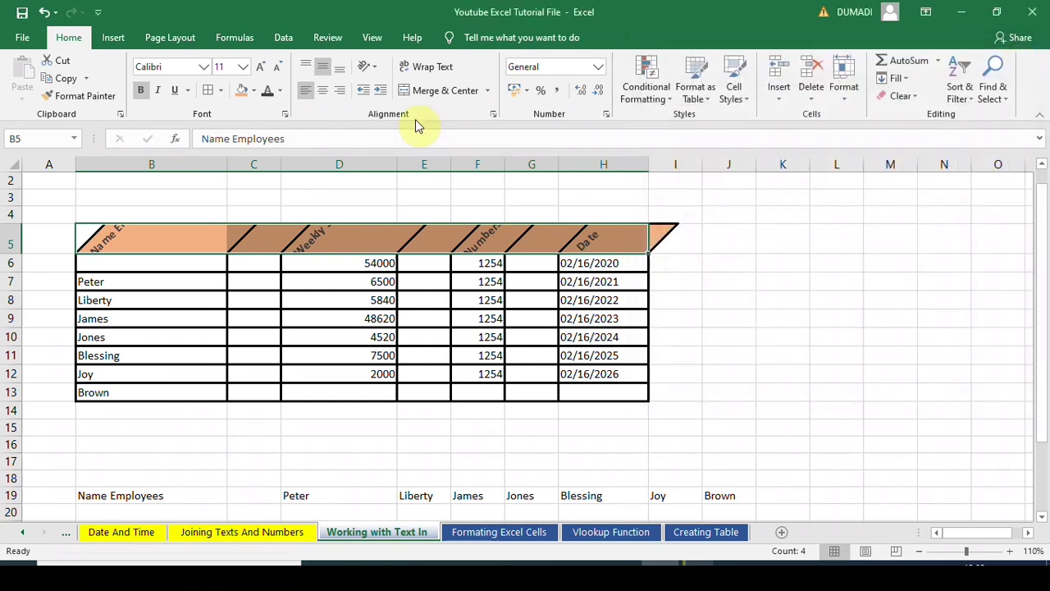
Make row 5 taller for the angled headings and shrink rows 3 and 4 above it
{"action": "left_click_drag", "start_coordinate": [13, 222], "coordinate": [13, 262]}
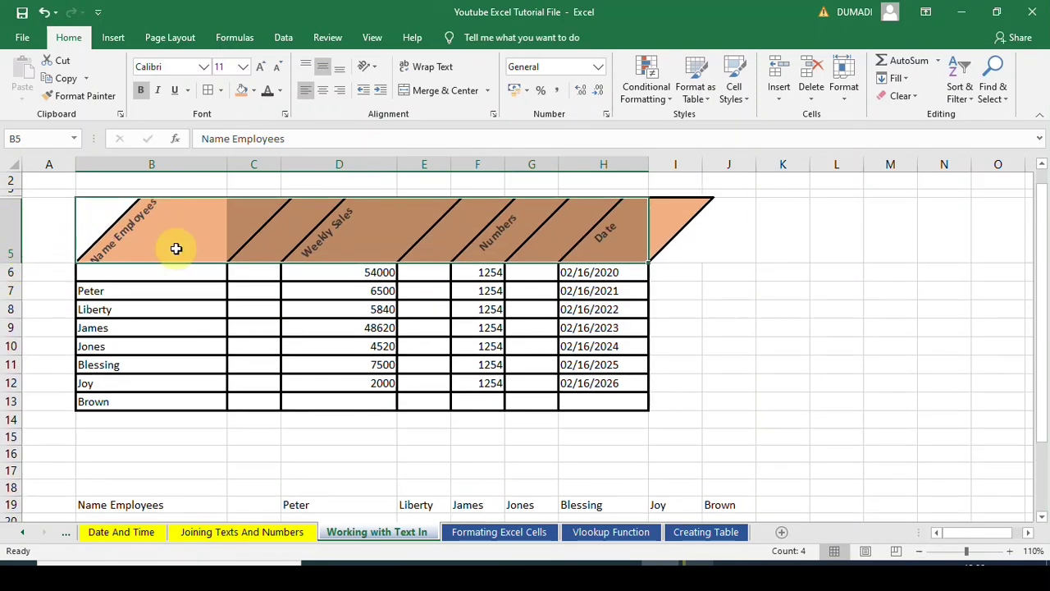
Try to rotate the header row text in B5:I5 to 24 degrees with text wrapping
{"action": "left_click", "coordinate": [225, 226]}
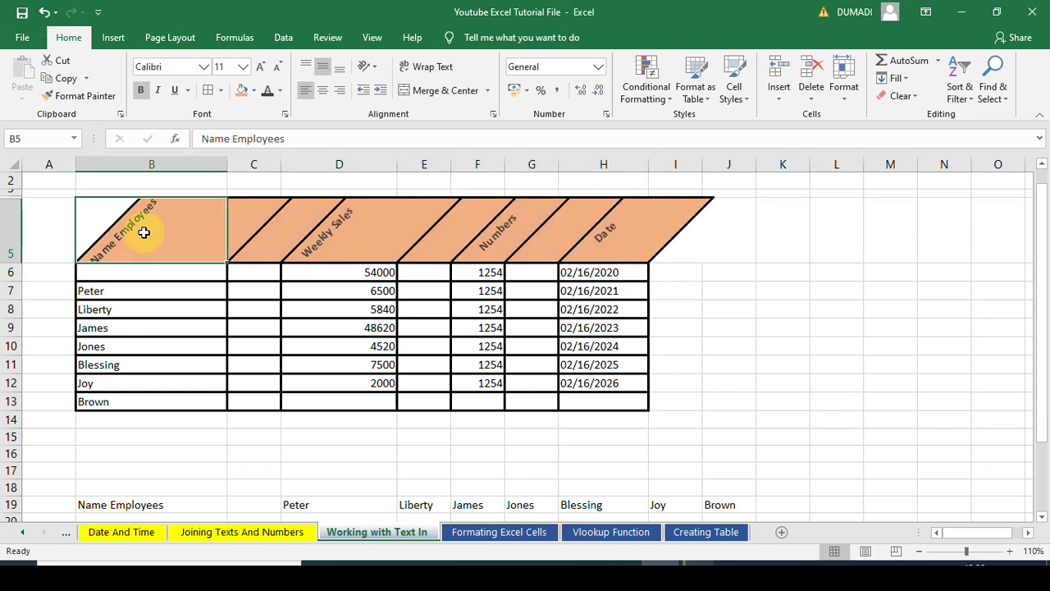
{"action": "key", "text": "shift+Right"}
{"action": "key", "text": "shift+Right"}
{"action": "key", "text": "shift+Right"}
{"action": "key", "text": "shift+Right"}
{"action": "key", "text": "shift+Right"}
{"action": "key", "text": "shift+Right"}
{"action": "key", "text": "shift+Right"}
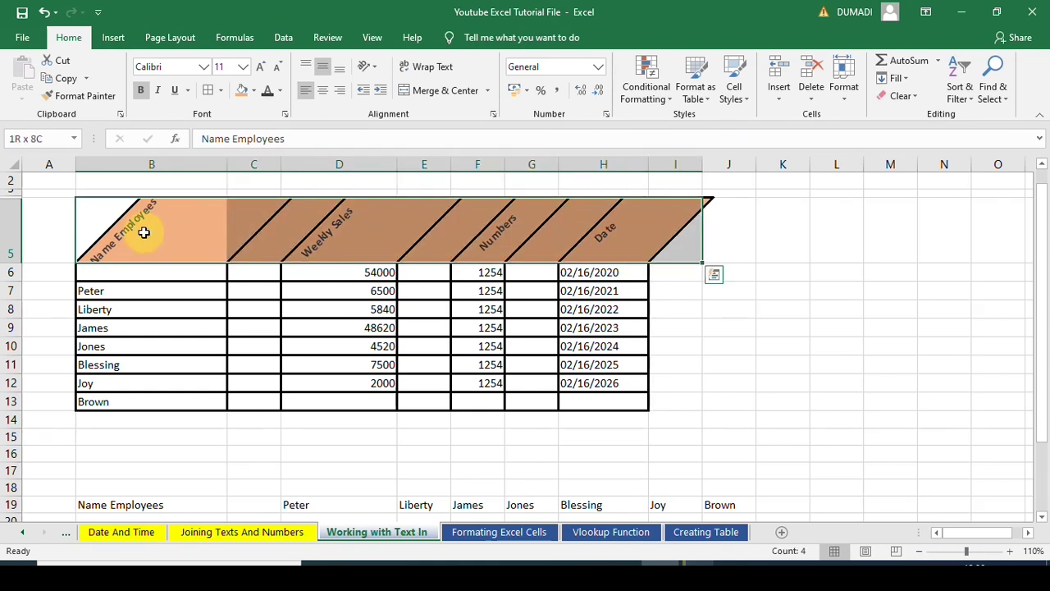
{"action": "right_click", "coordinate": [159, 230]}
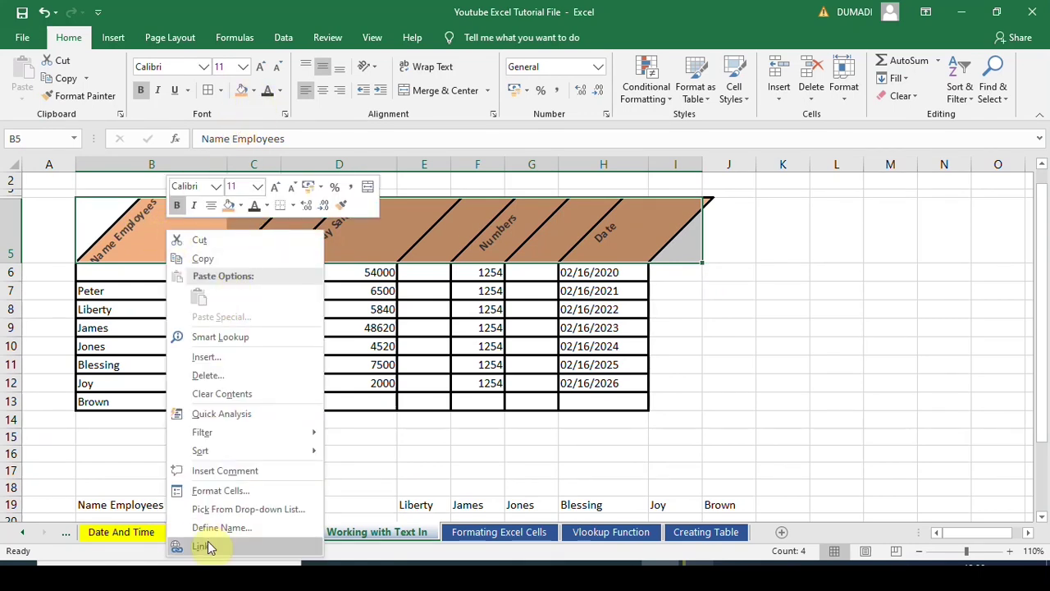
{"action": "left_click", "coordinate": [213, 492]}
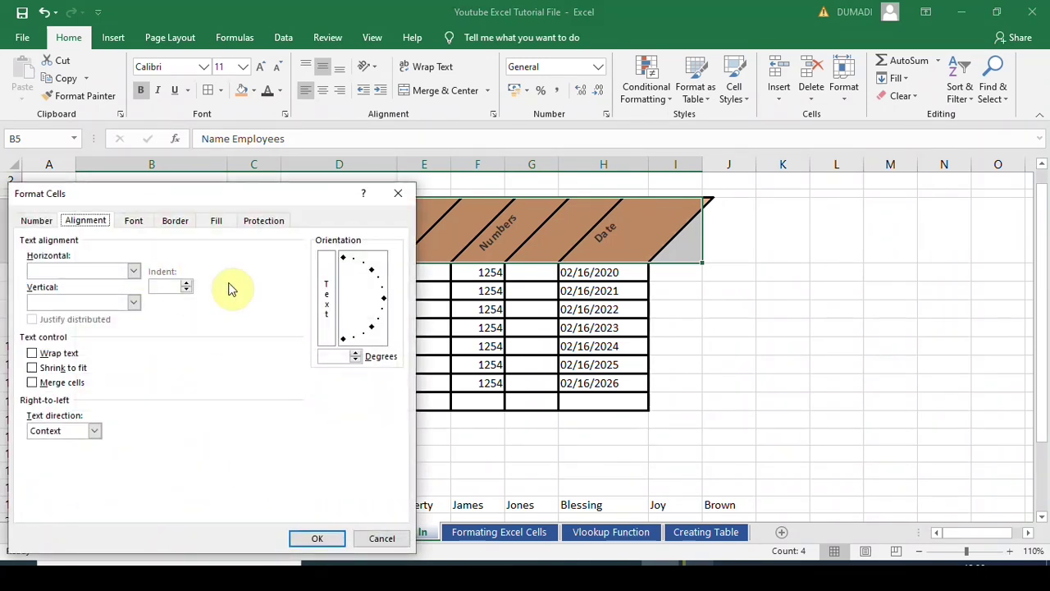
{"action": "left_click", "coordinate": [372, 327]}
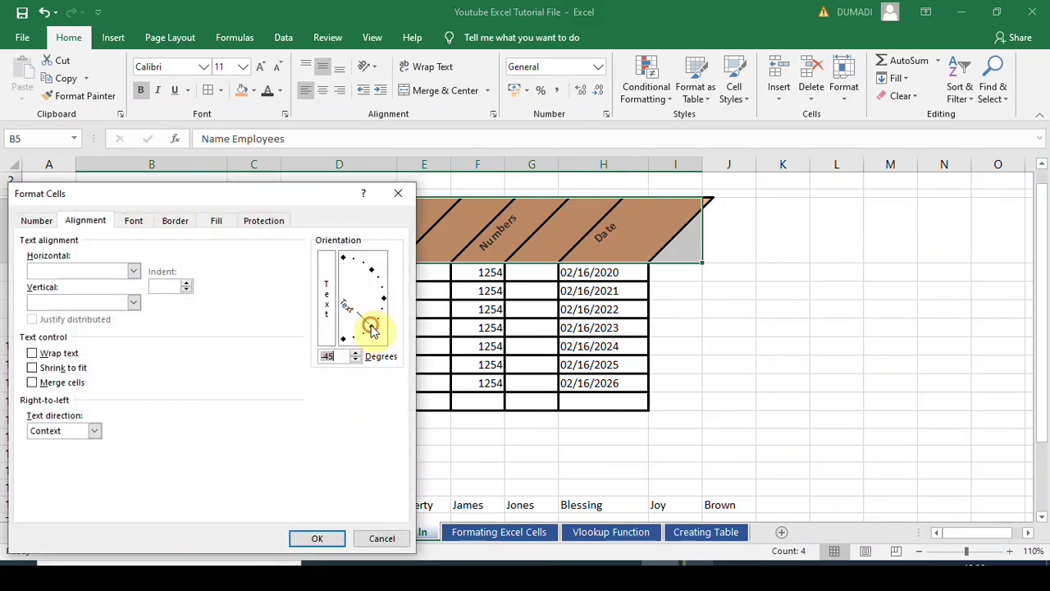
{"action": "left_click_drag", "start_coordinate": [373, 327], "coordinate": [375, 282]}
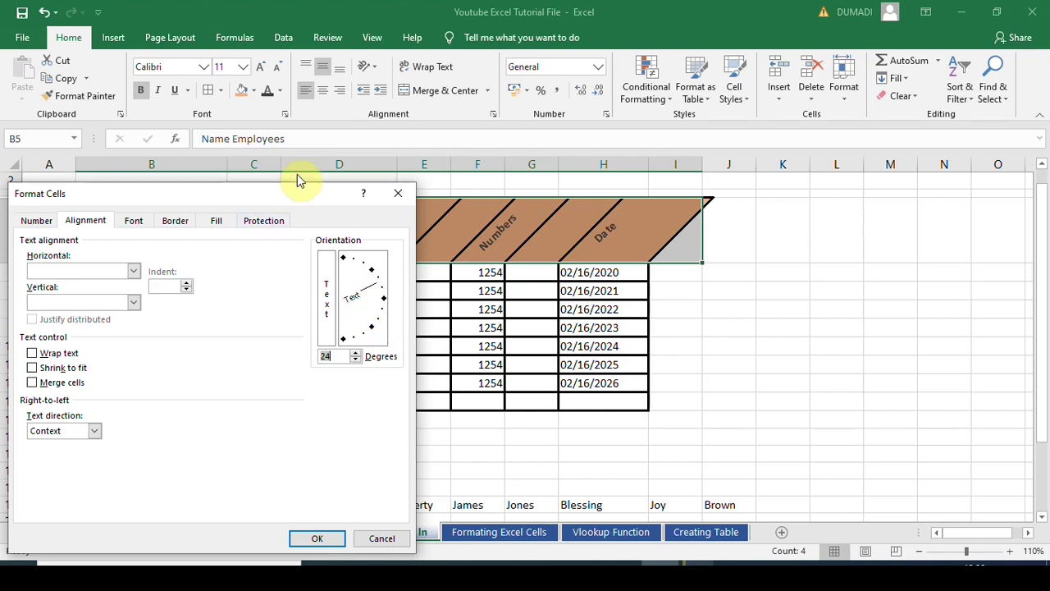
{"action": "left_click_drag", "start_coordinate": [304, 195], "coordinate": [835, 167]}
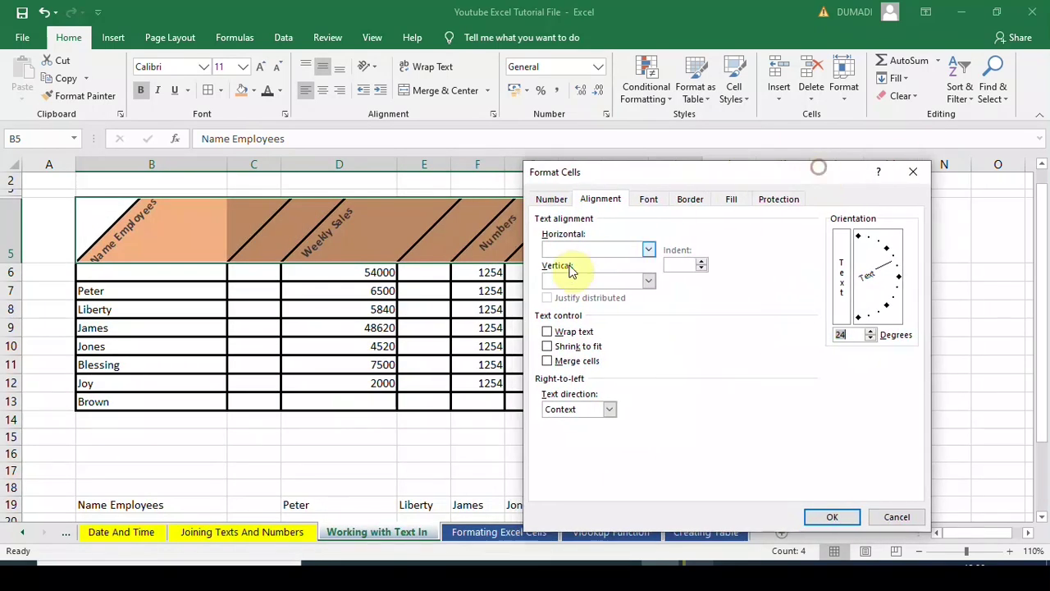
{"action": "left_click", "coordinate": [548, 331]}
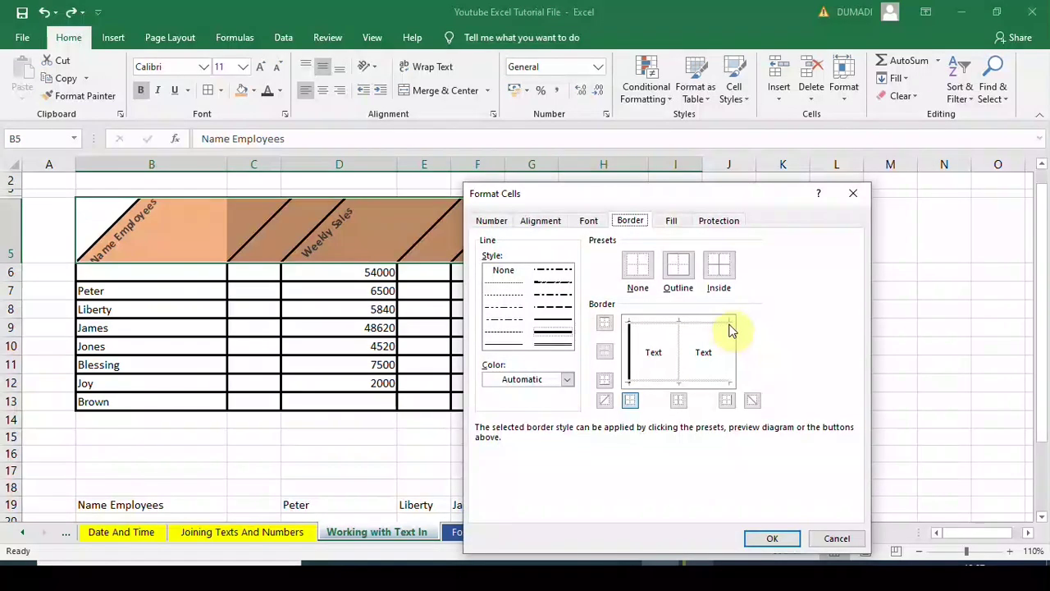
Add thick inside vertical and right borders to the header cells B5:I5 in Format Cells
{"action": "left_click_drag", "start_coordinate": [785, 195], "coordinate": [932, 195]}
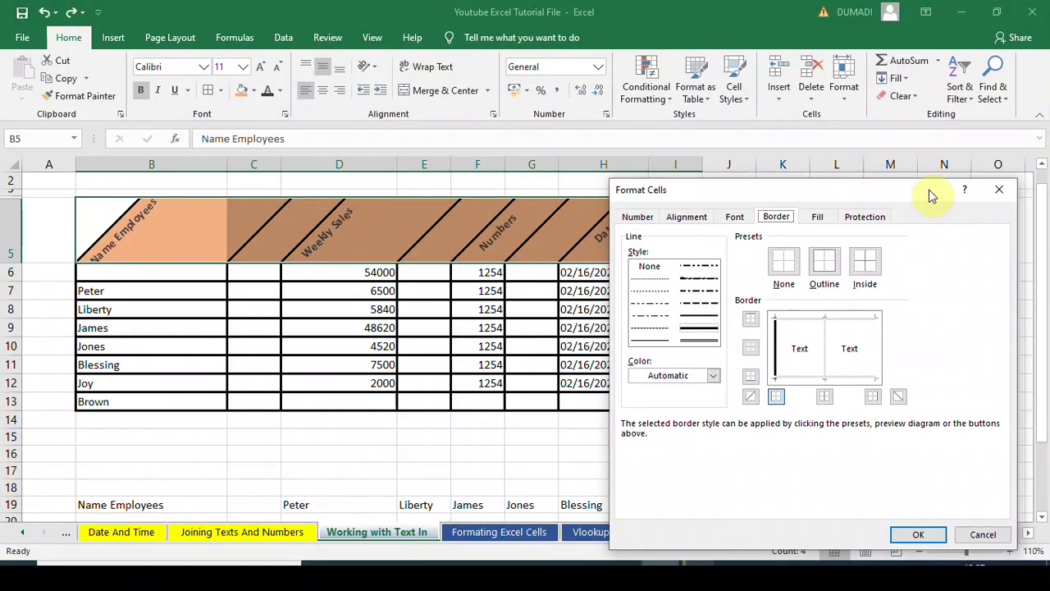
{"action": "left_click", "coordinate": [702, 296]}
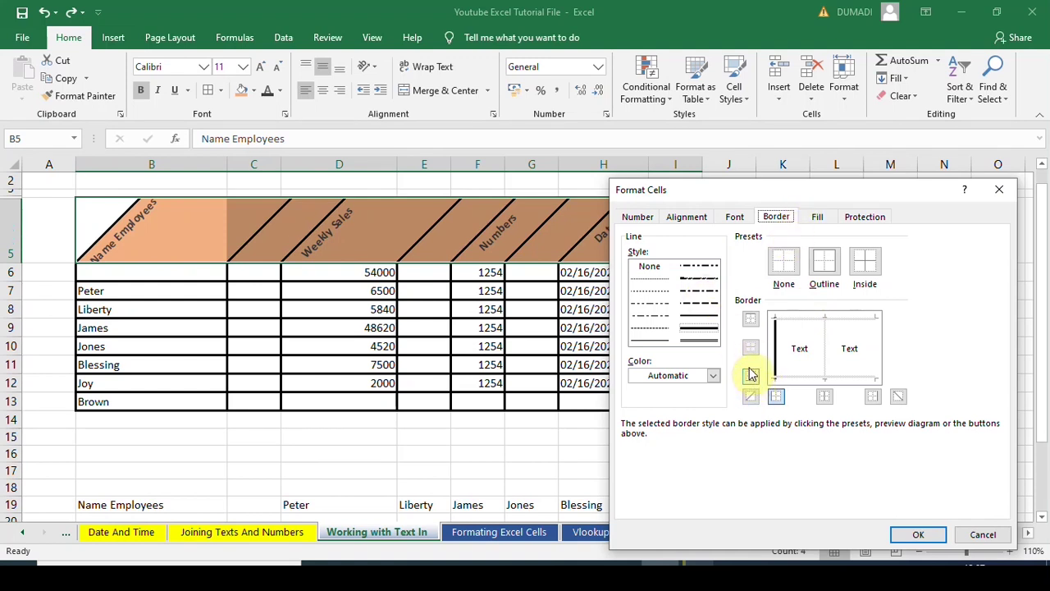
{"action": "left_click", "coordinate": [824, 398]}
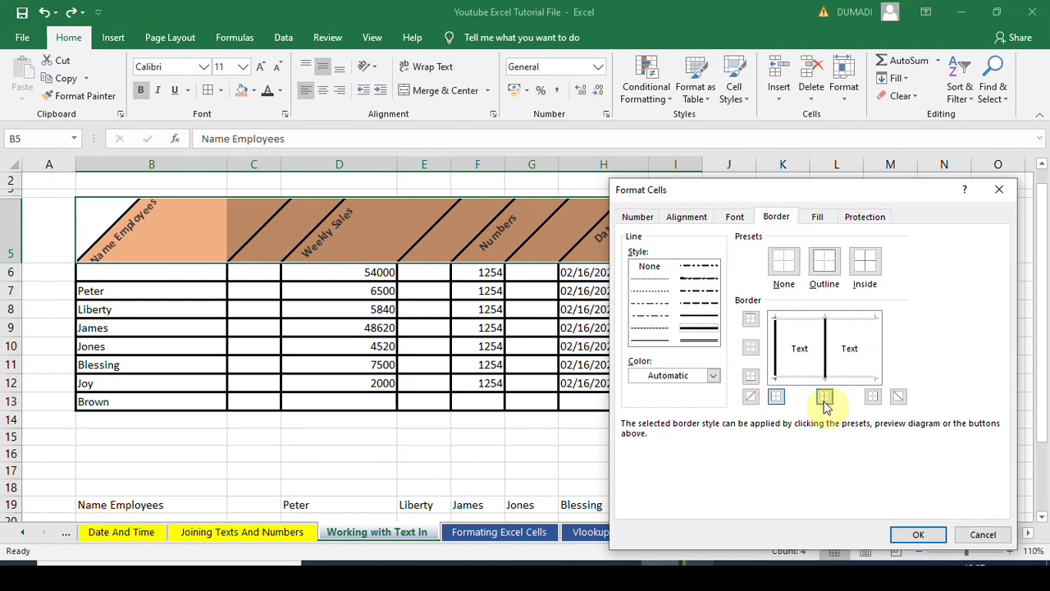
{"action": "left_click", "coordinate": [872, 396]}
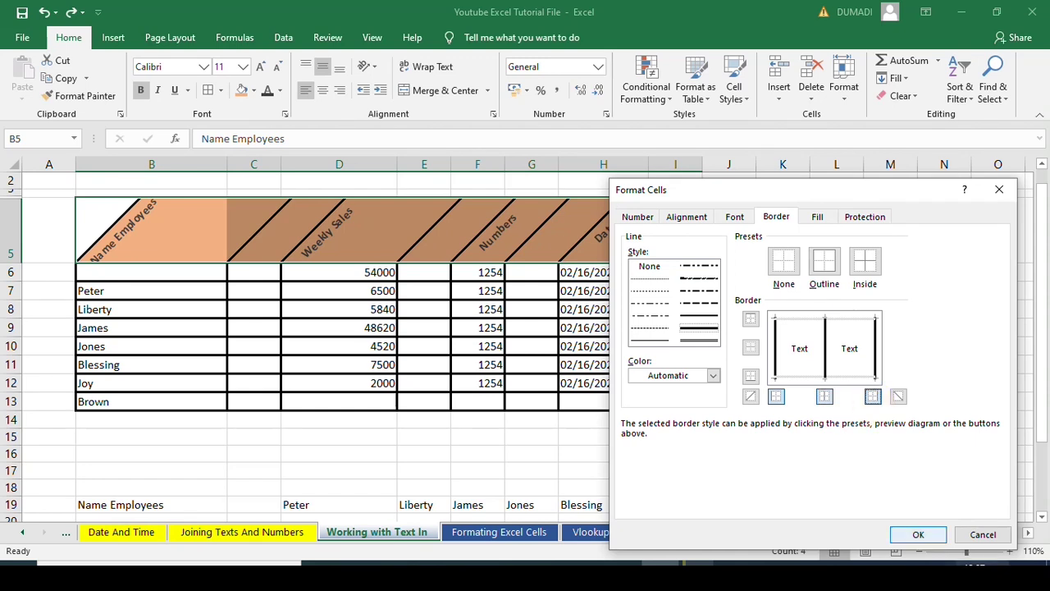
{"action": "left_click", "coordinate": [924, 533]}
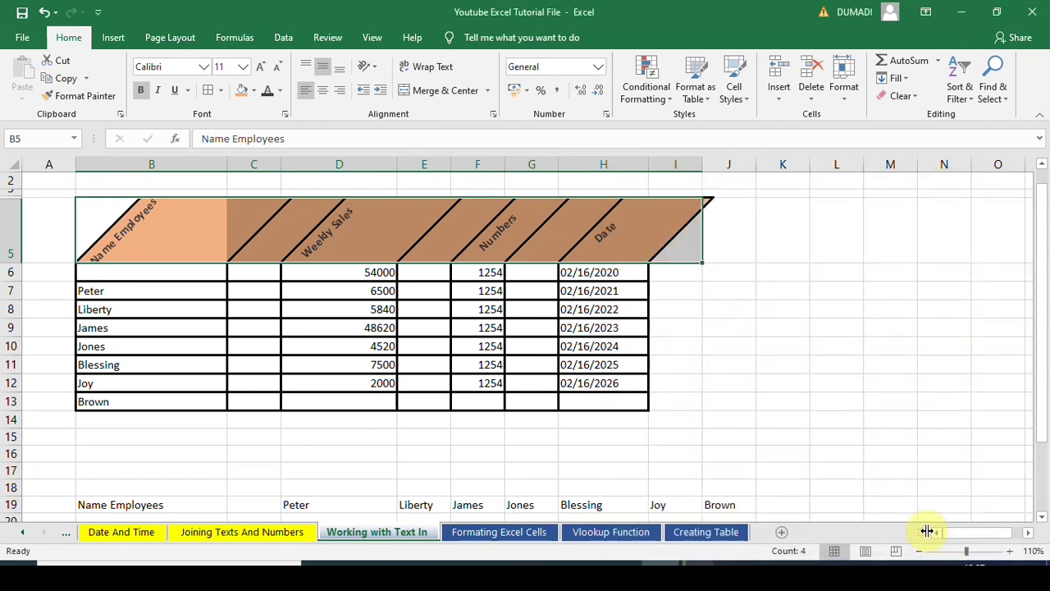
{"action": "left_click", "coordinate": [821, 418]}
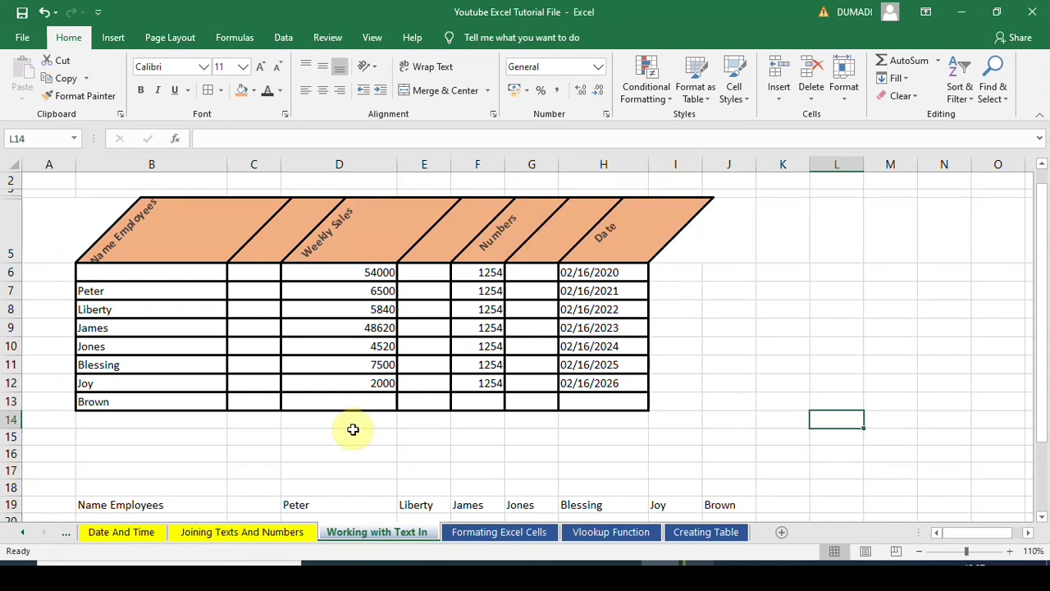
Centre the angled header row text in B5:I5 horizontally
{"action": "left_click", "coordinate": [183, 246]}
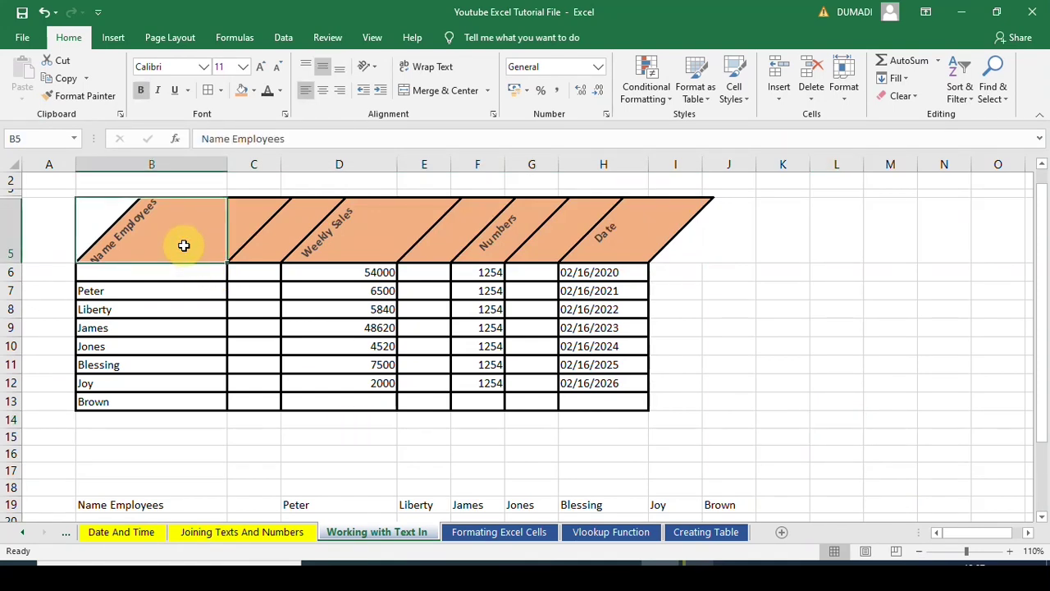
{"action": "key", "text": "shift+Right"}
{"action": "key", "text": "shift+Right"}
{"action": "key", "text": "shift+Right"}
{"action": "key", "text": "shift+Right"}
{"action": "key", "text": "shift+Right"}
{"action": "key", "text": "shift+Right"}
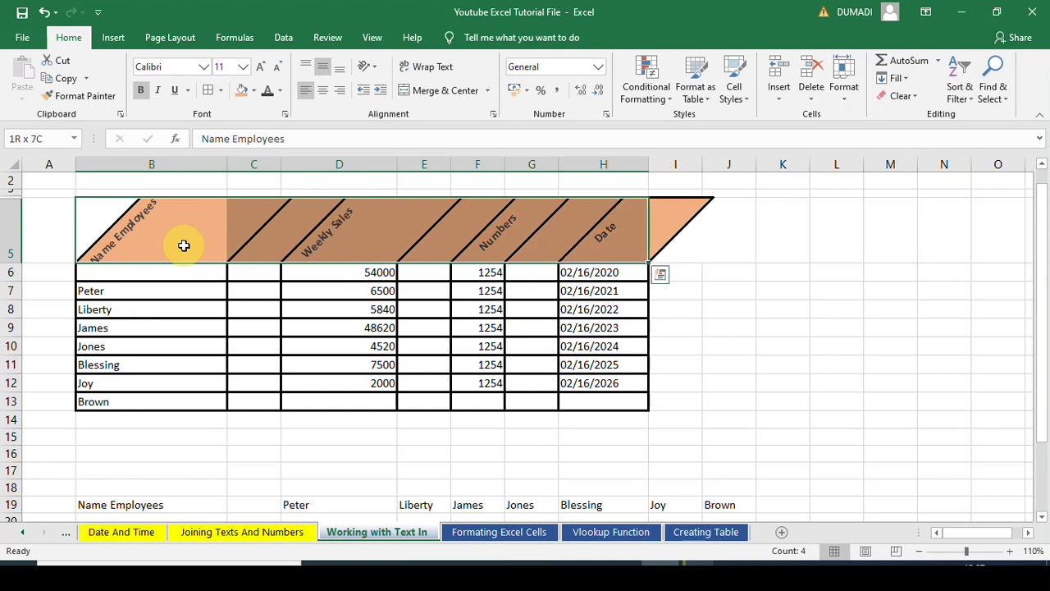
{"action": "key", "text": "shift+Right"}
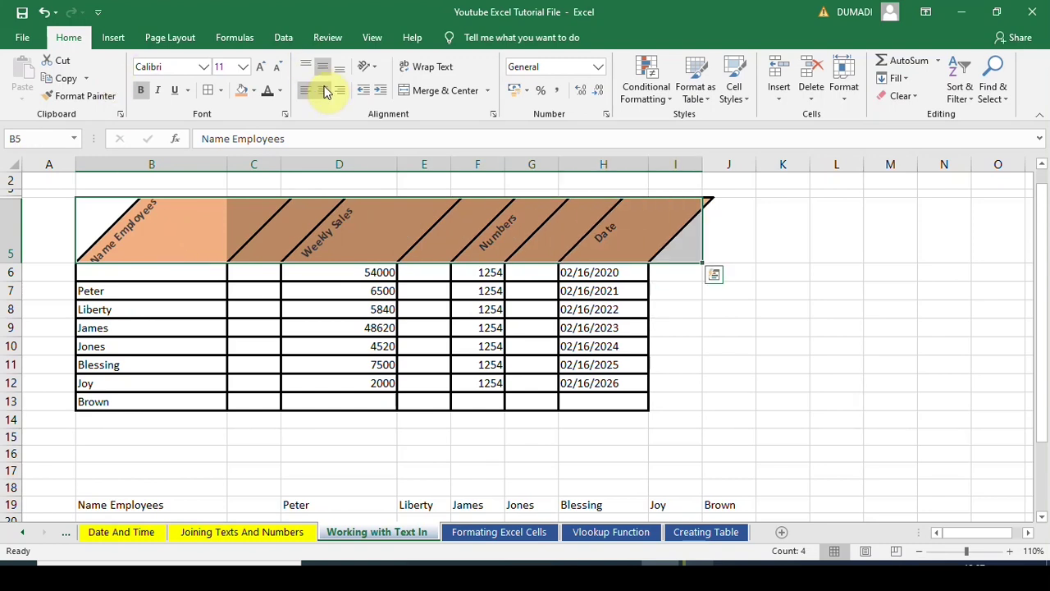
{"action": "left_click", "coordinate": [325, 90]}
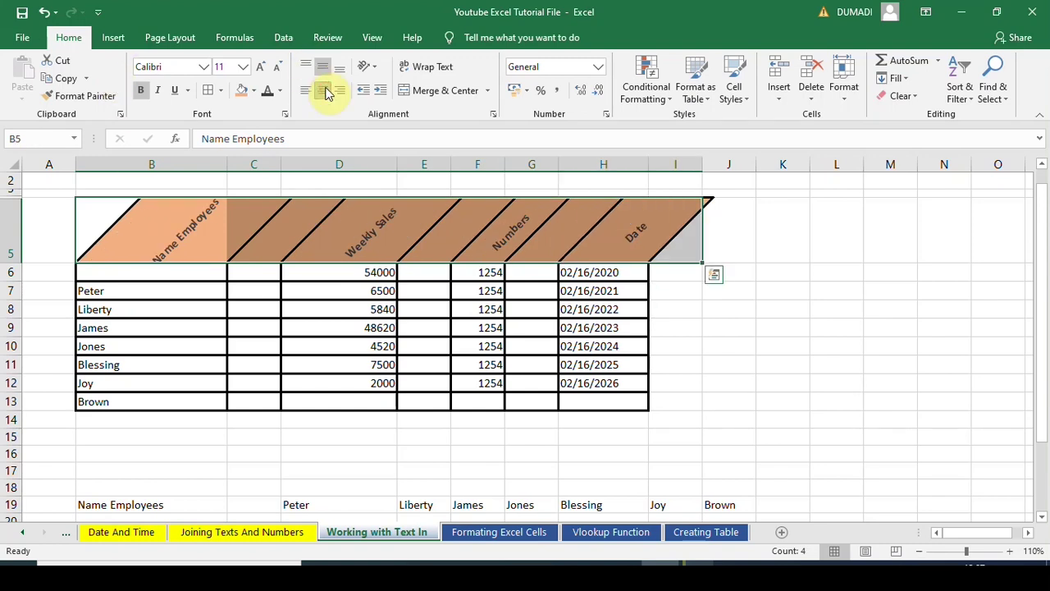
{"action": "left_click", "coordinate": [824, 303]}
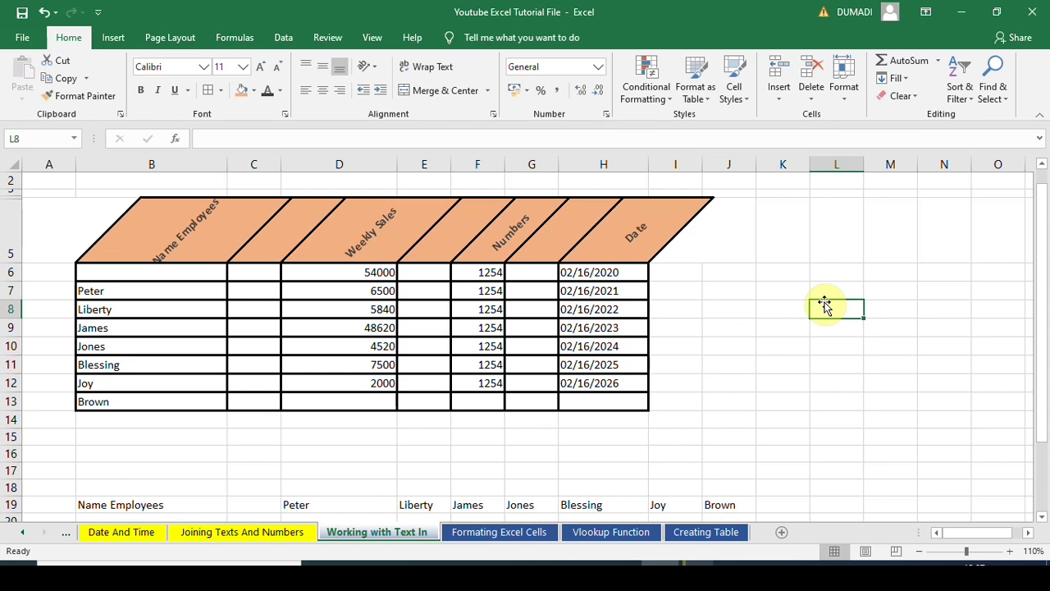
Centre the table body entries in B6:H13 horizontally
{"action": "left_click", "coordinate": [364, 276]}
{"action": "left_click", "coordinate": [159, 285]}
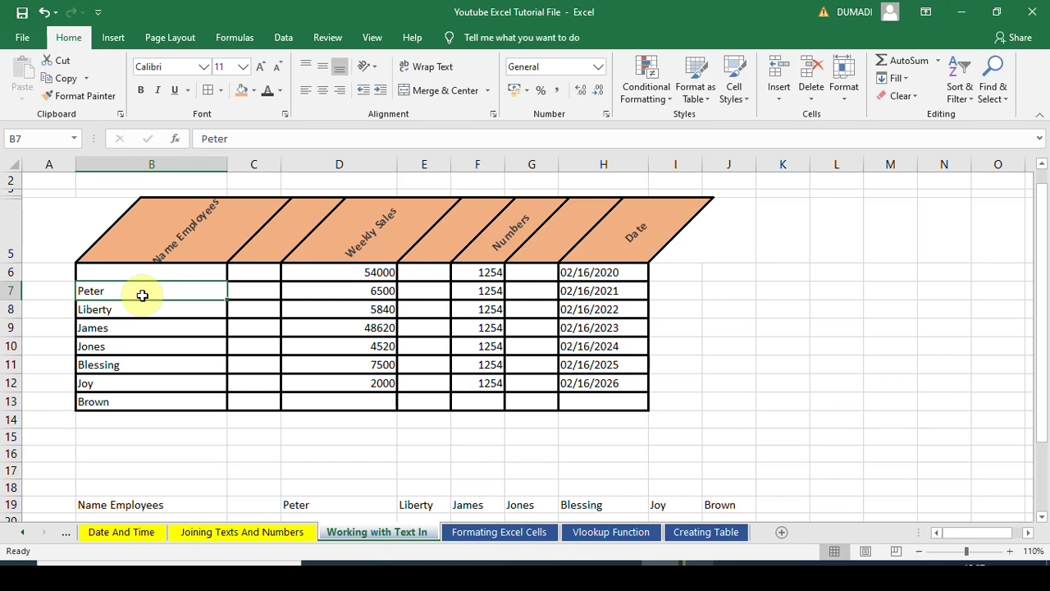
{"action": "key", "text": "shift+Down"}
{"action": "key", "text": "Up"}
{"action": "key", "text": "Up"}
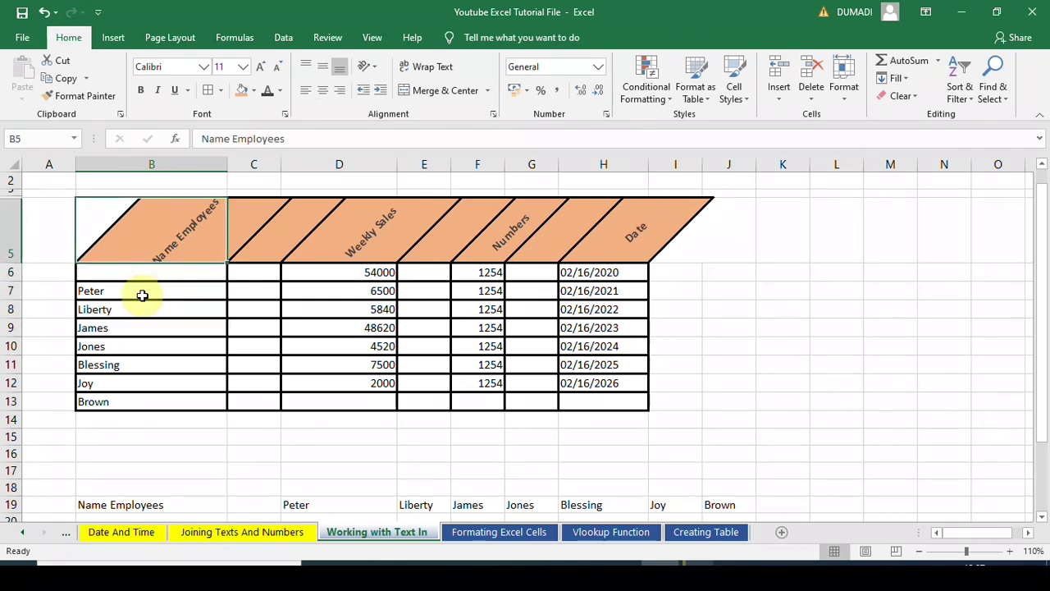
{"action": "key", "text": "Down"}
{"action": "key", "text": "shift+Down"}
{"action": "key", "text": "shift+Down"}
{"action": "key", "text": "shift+Down"}
{"action": "key", "text": "shift+Down"}
{"action": "key", "text": "shift+Down"}
{"action": "key", "text": "shift+Down"}
{"action": "key", "text": "shift+Down"}
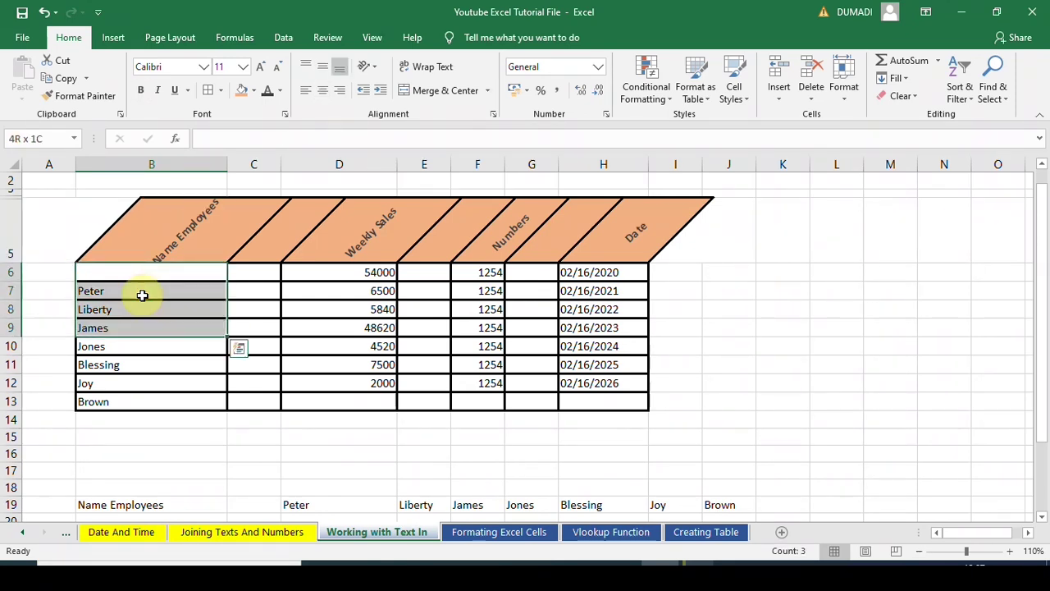
{"action": "key", "text": "shift+Right"}
{"action": "key", "text": "shift+Right"}
{"action": "key", "text": "shift+Right"}
{"action": "key", "text": "shift+Right"}
{"action": "key", "text": "shift+Right"}
{"action": "key", "text": "shift+Right"}
{"action": "key", "text": "shift+Right"}
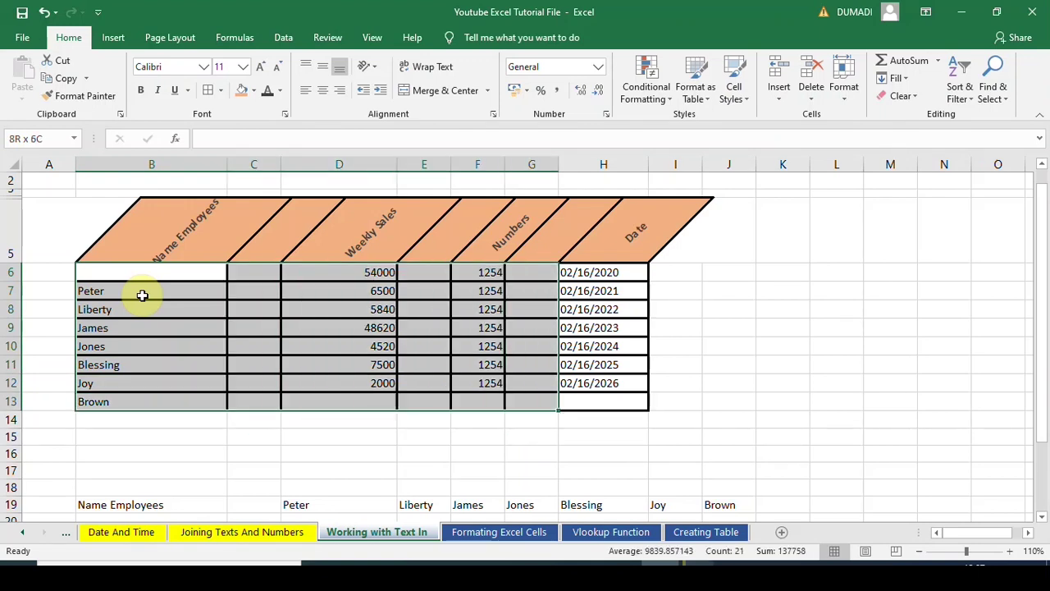
{"action": "key", "text": "shift+Left"}
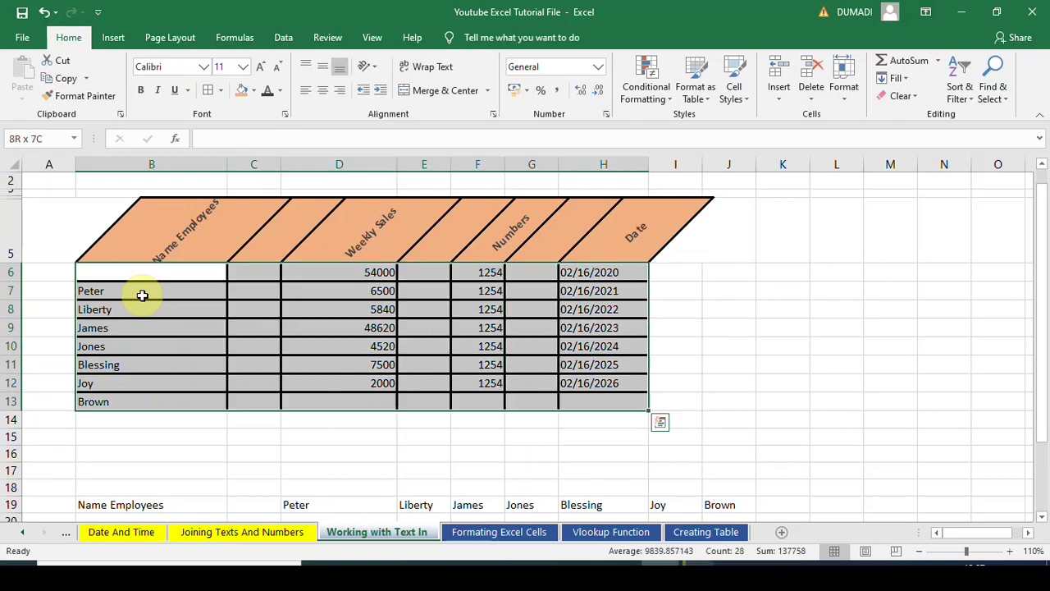
{"action": "left_click", "coordinate": [324, 91]}
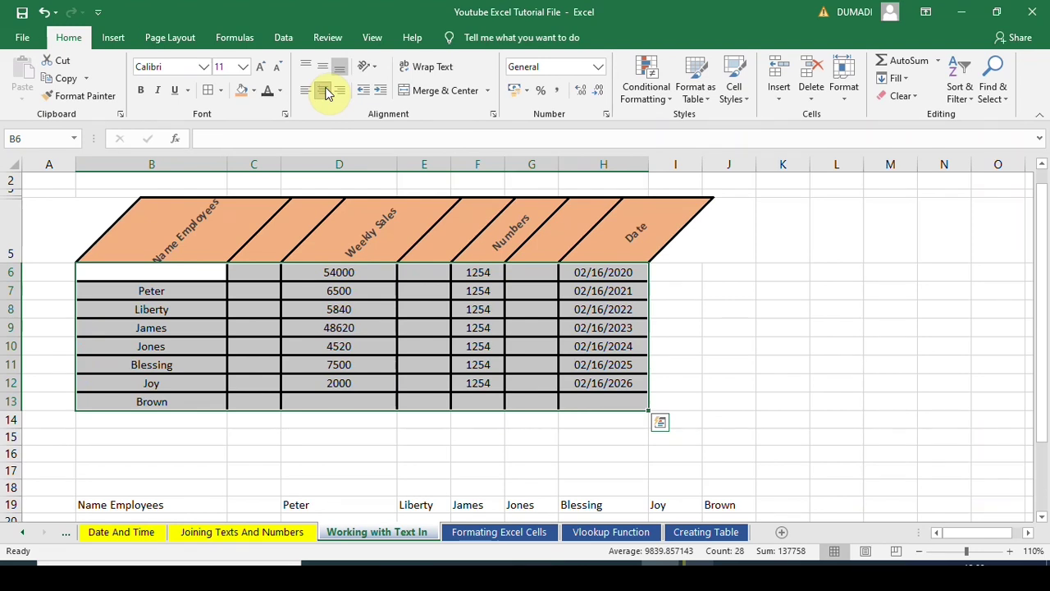
Try to move the table body one row up and one column over onto the existing data, and undo the move
{"action": "left_click_drag", "start_coordinate": [648, 309], "coordinate": [698, 287]}
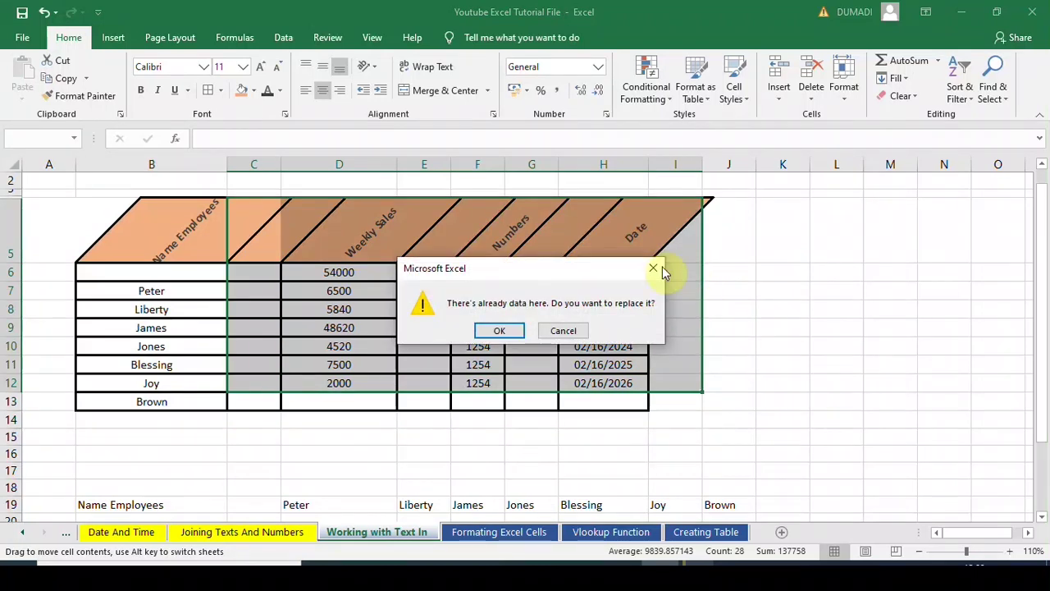
{"action": "left_click", "coordinate": [519, 332]}
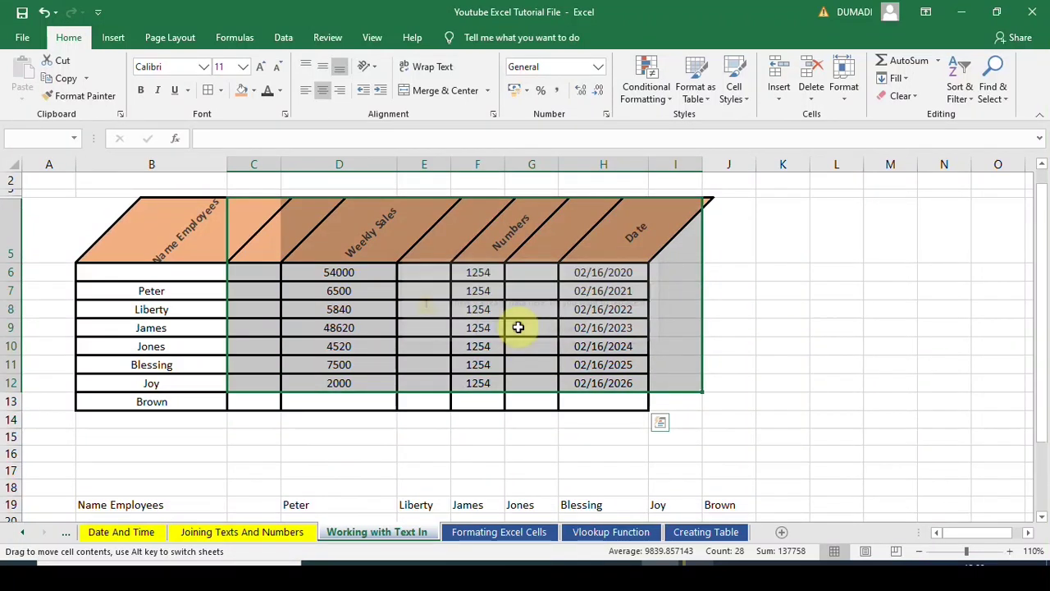
{"action": "key", "text": "ctrl+z"}
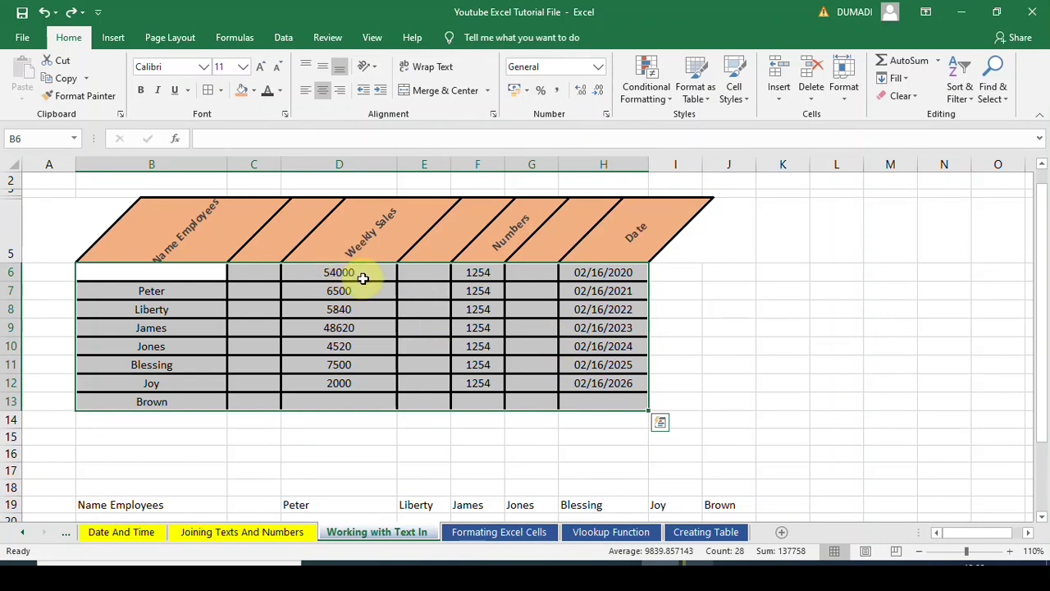
Merge and centre cells C6:H6 in the first row below the headers, keeping only the upper-left value
{"action": "left_click", "coordinate": [273, 272]}
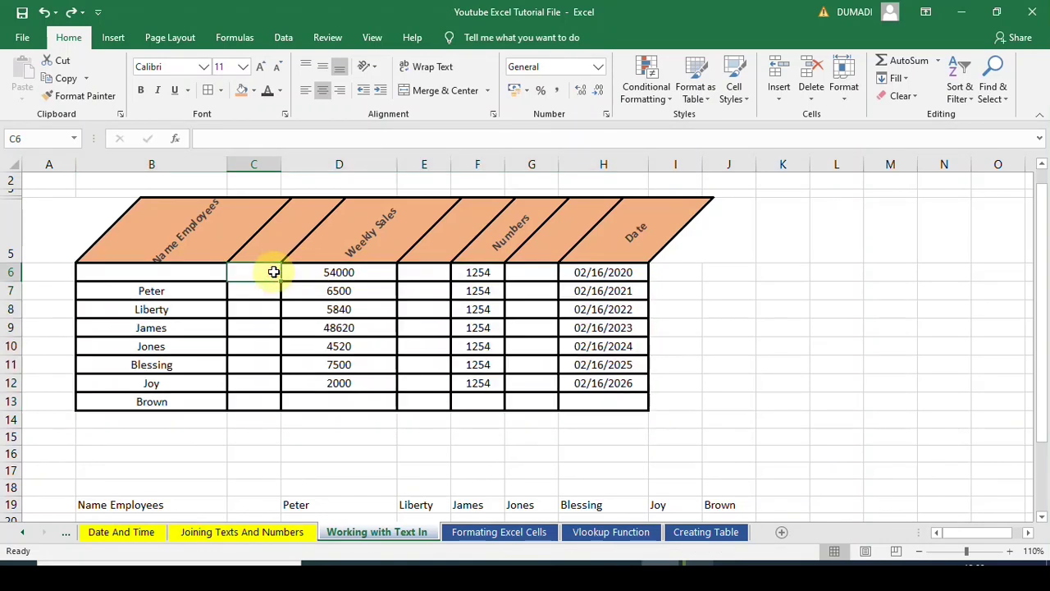
{"action": "key", "text": "shift+Right"}
{"action": "key", "text": "shift+Right"}
{"action": "key", "text": "shift+Right"}
{"action": "key", "text": "shift+Right"}
{"action": "key", "text": "shift+Right"}
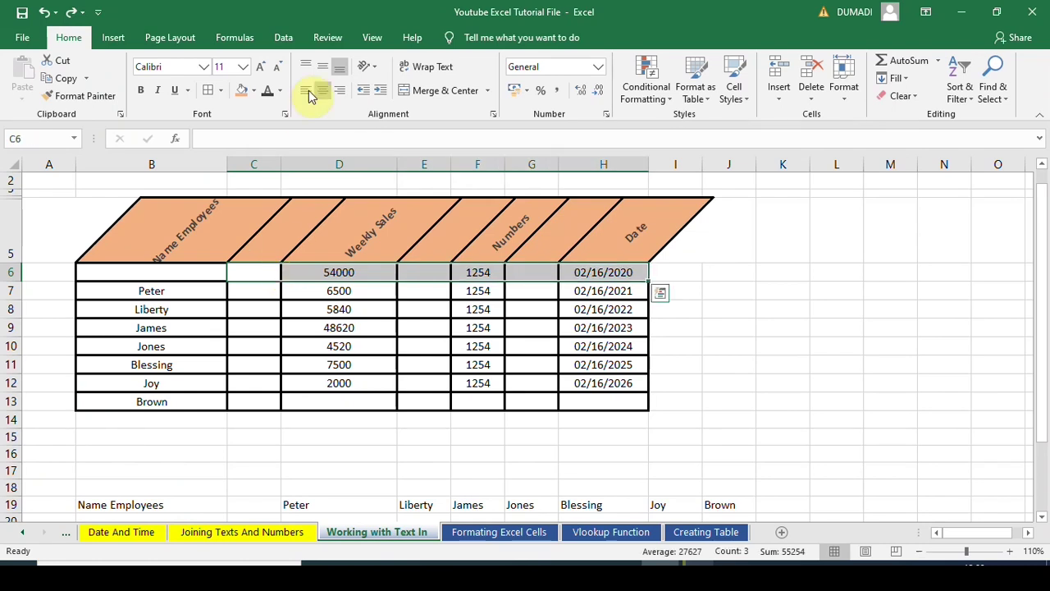
{"action": "left_click", "coordinate": [462, 92]}
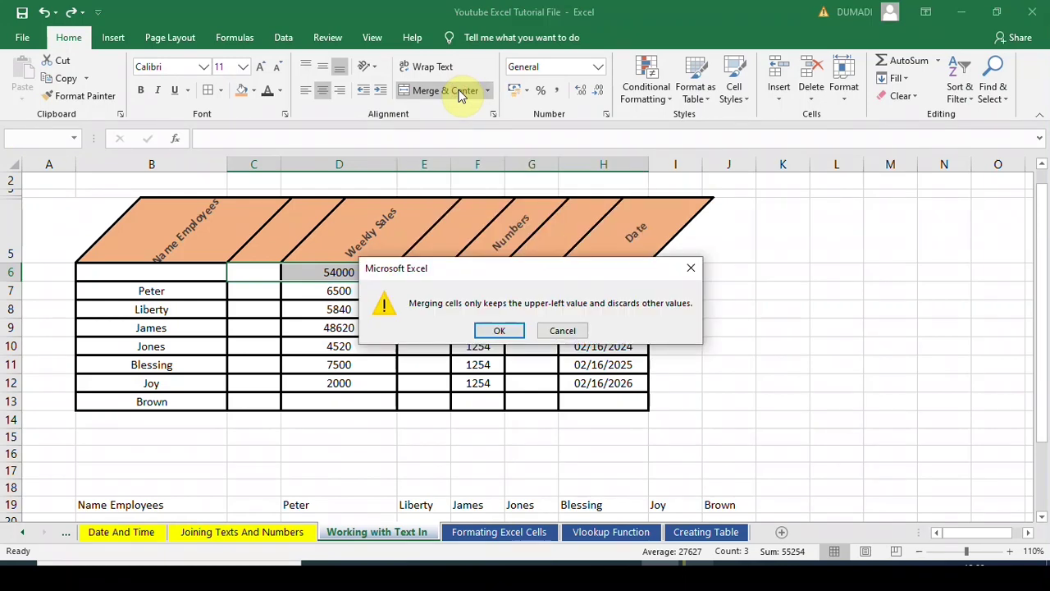
{"action": "left_click", "coordinate": [502, 326]}
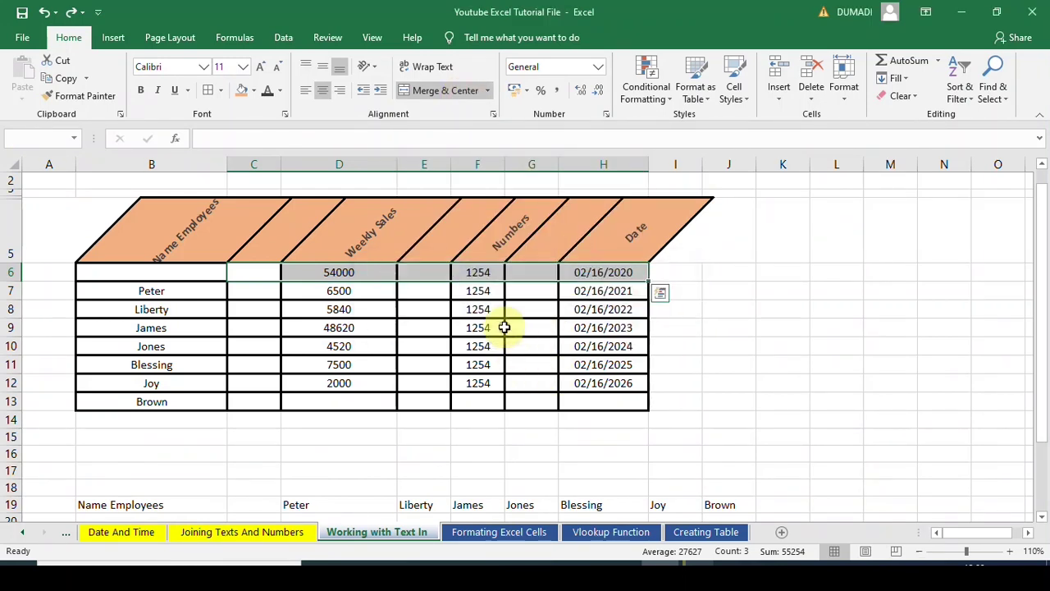
{"action": "left_click", "coordinate": [828, 252]}
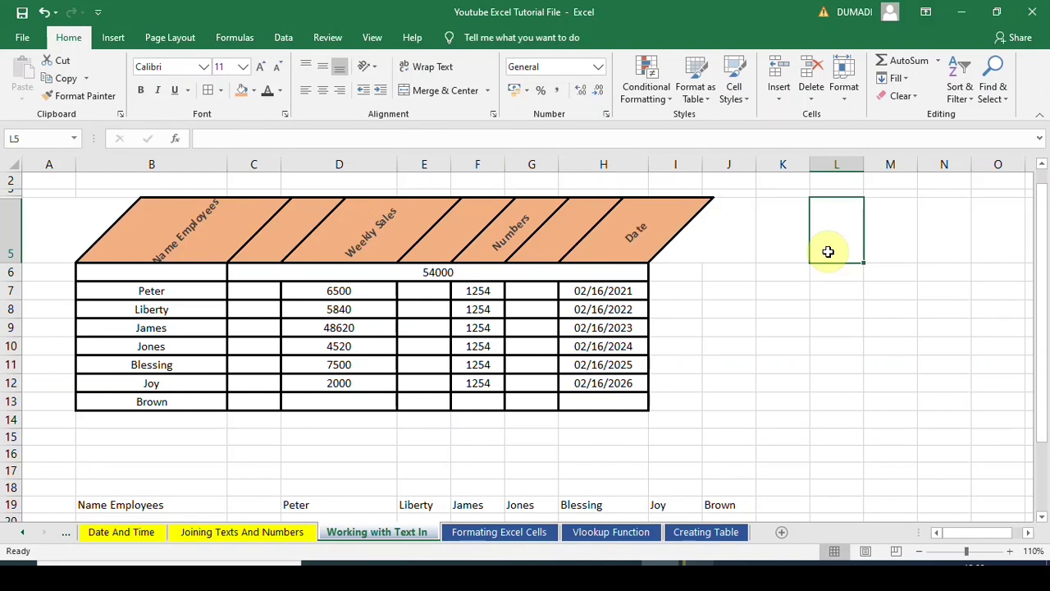
{"action": "left_click", "coordinate": [303, 275]}
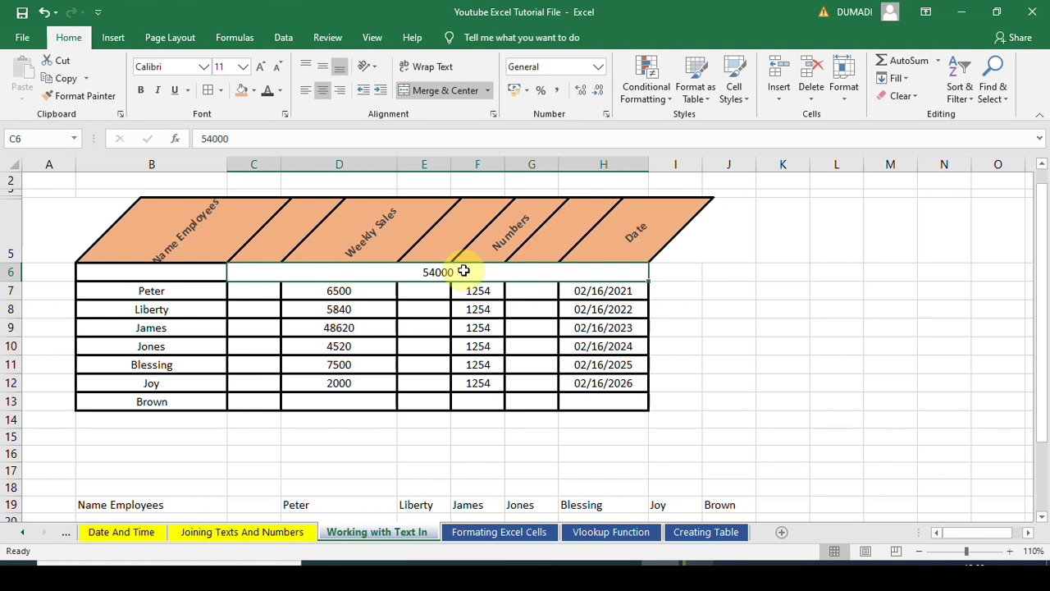
{"action": "left_click", "coordinate": [709, 297]}
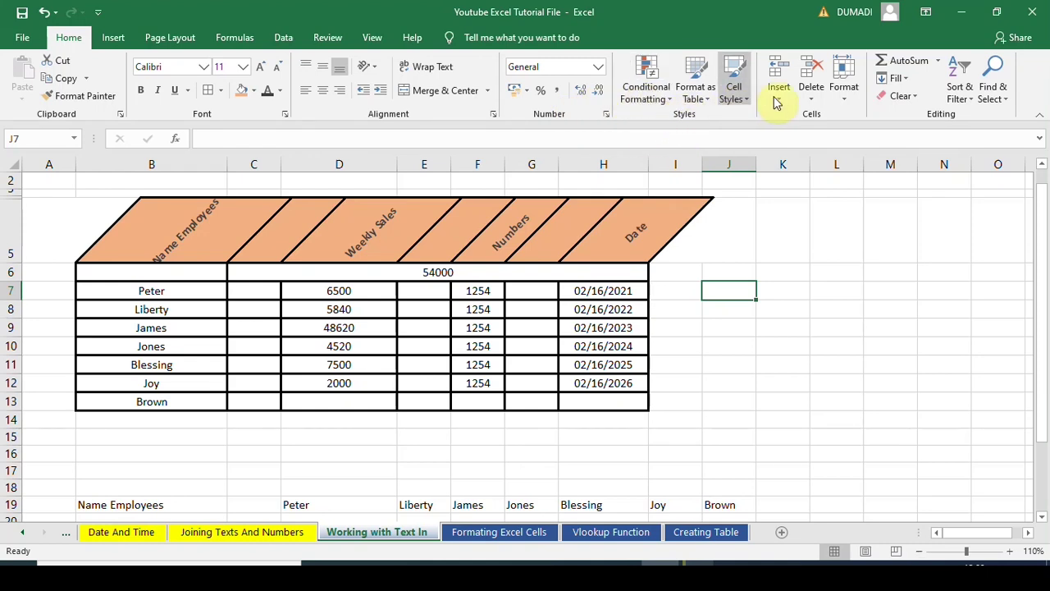
{"action": "left_click", "coordinate": [971, 100]}
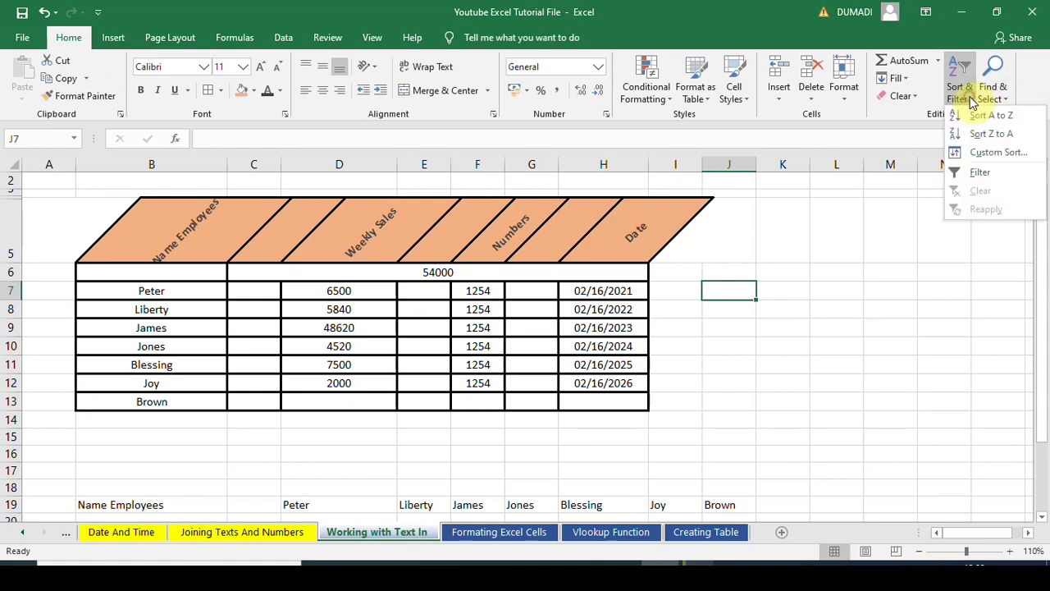
{"action": "left_click", "coordinate": [821, 293]}
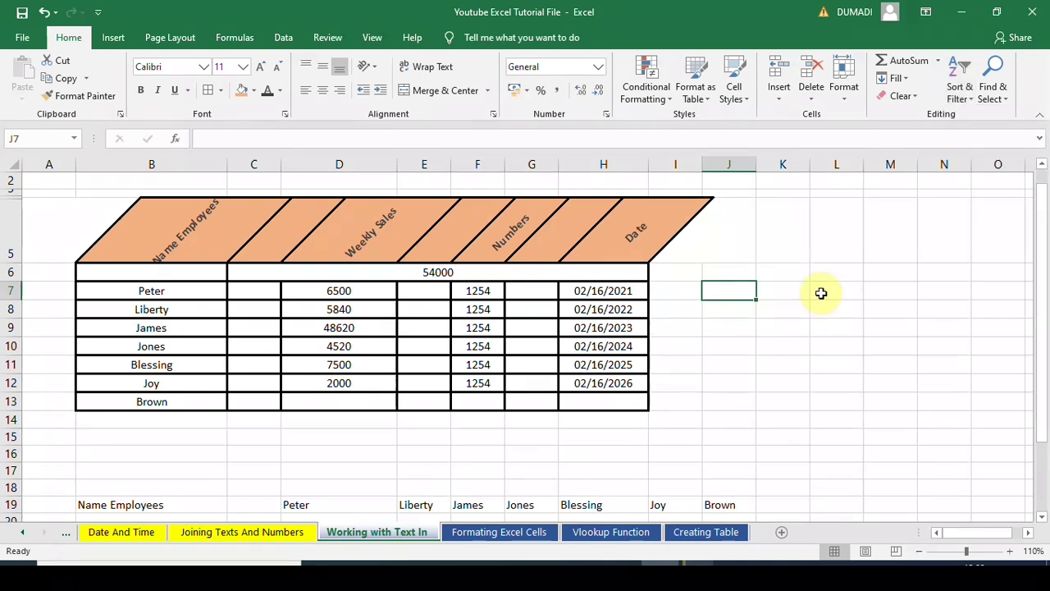